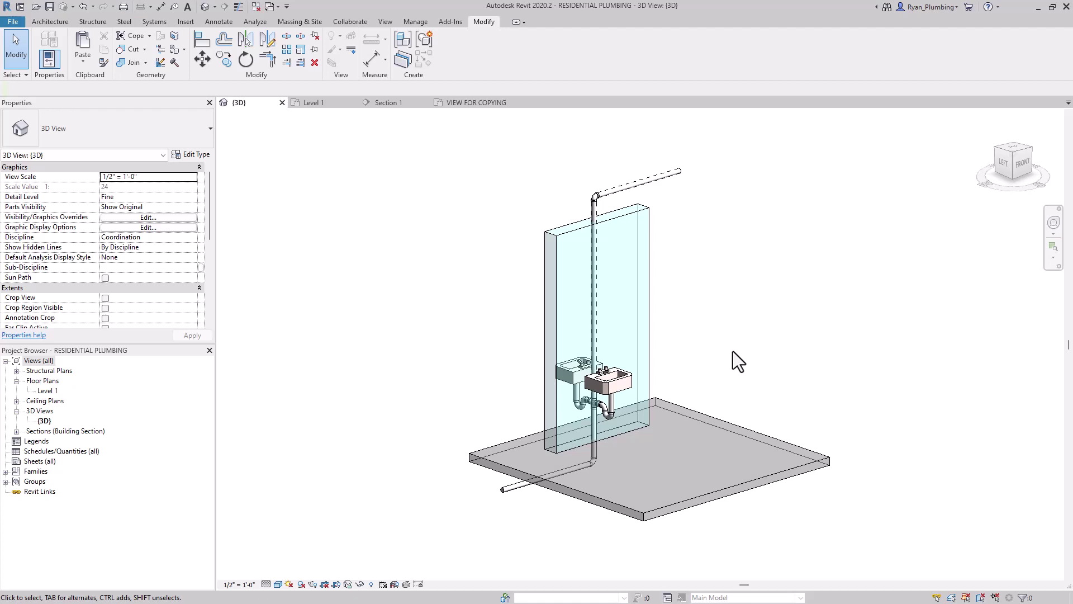
- Delete the existing drain and vent piping together with the rear sink, keeping only the front wall-mounted sink
{"action": "scroll", "coordinate": [596, 443], "scroll_direction": "up", "scroll_amount": 4}
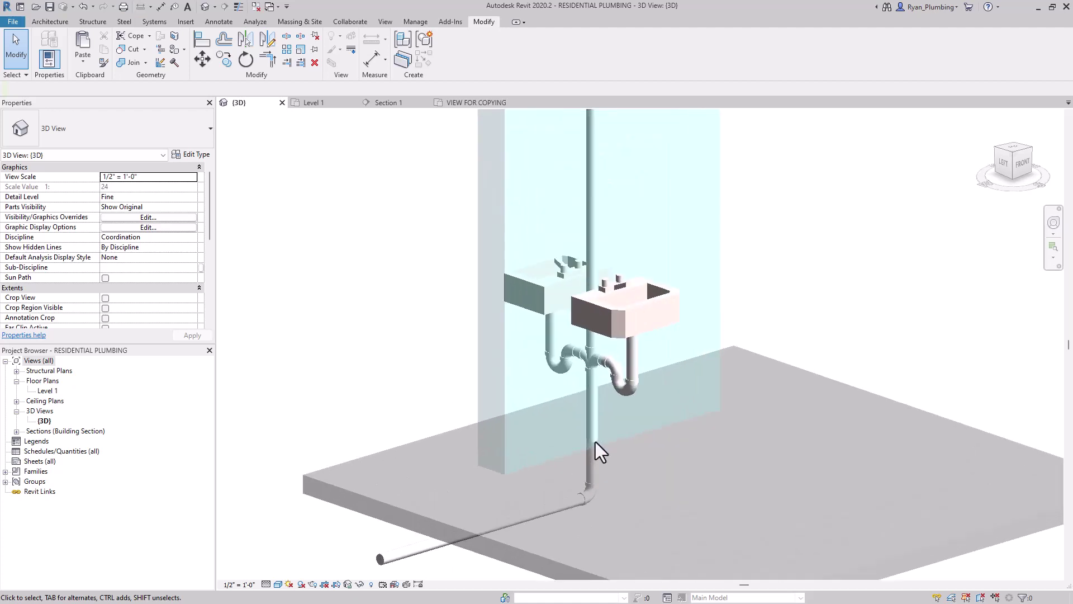
{"action": "scroll", "coordinate": [623, 460], "scroll_direction": "down", "scroll_amount": 4}
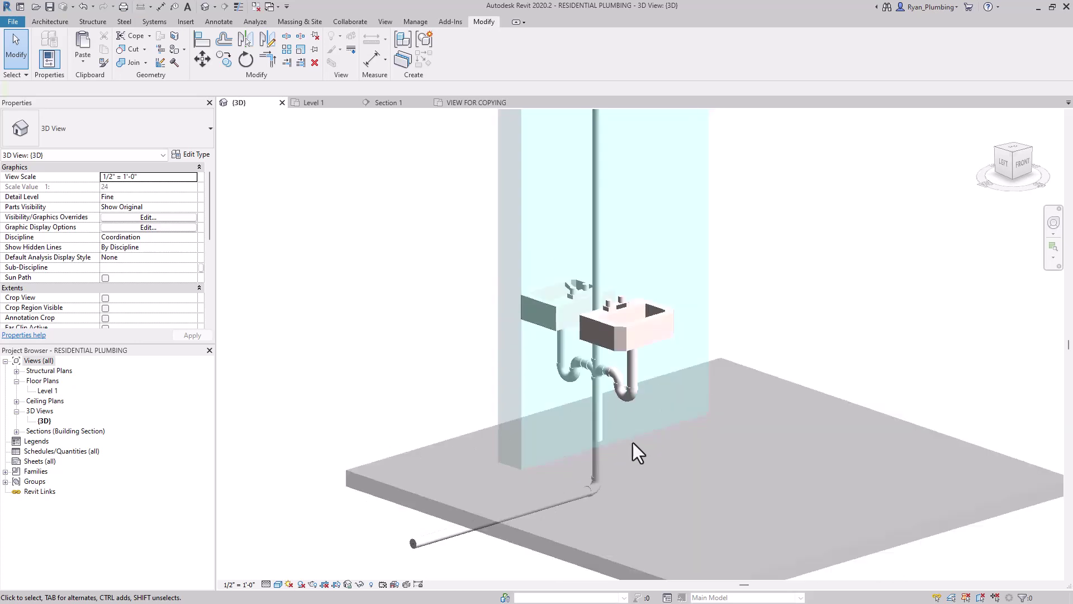
{"action": "mouse_move", "coordinate": [525, 378]}
{"action": "middle_mouse_down", "text": "shift"}
{"action": "mouse_move", "coordinate": [628, 431]}
{"action": "mouse_move", "coordinate": [744, 415]}
{"action": "mouse_move", "coordinate": [772, 391]}
{"action": "mouse_move", "coordinate": [671, 433]}
{"action": "mouse_move", "coordinate": [577, 429]}
{"action": "mouse_move", "coordinate": [538, 391]}
{"action": "middle_mouse_up", "text": "shift"}
{"action": "scroll", "coordinate": [533, 440], "scroll_direction": "down", "scroll_amount": 2}
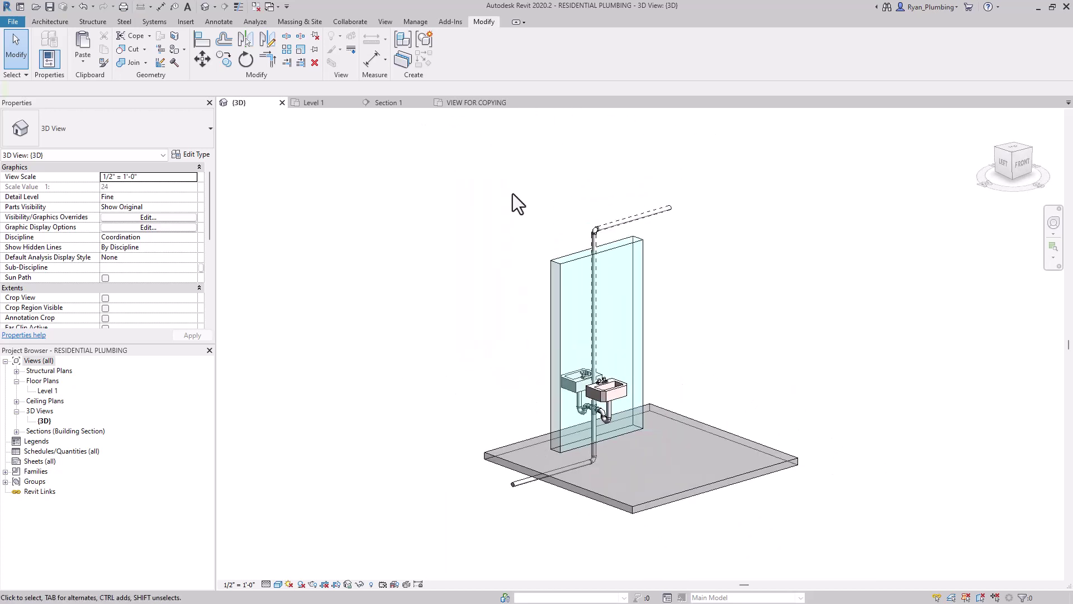
{"action": "left_click_drag", "start_coordinate": [488, 194], "coordinate": [739, 505]}
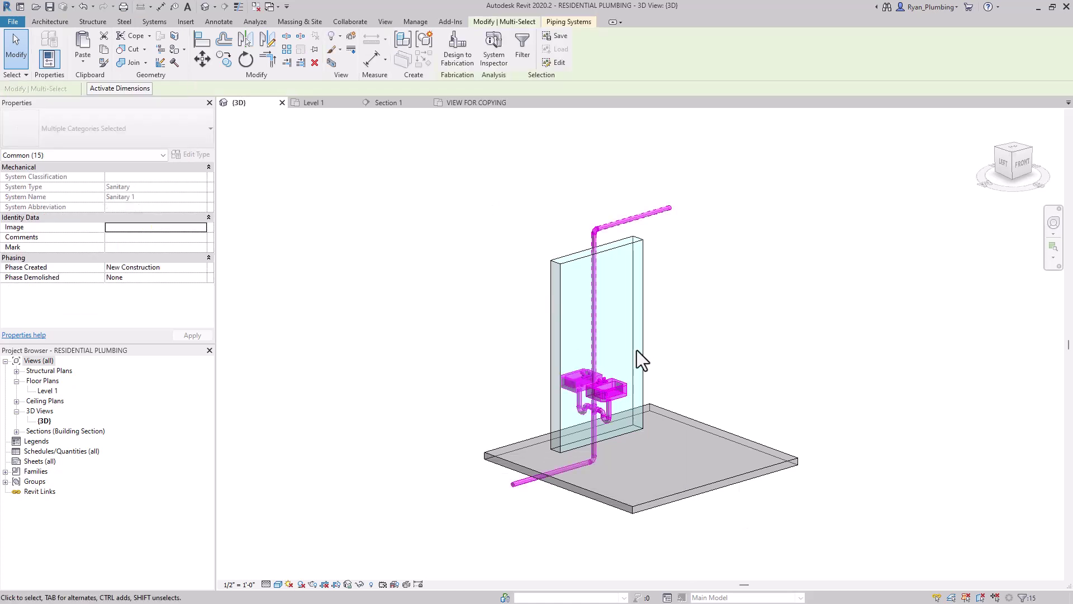
{"action": "left_click", "coordinate": [615, 387], "text": "shift"}
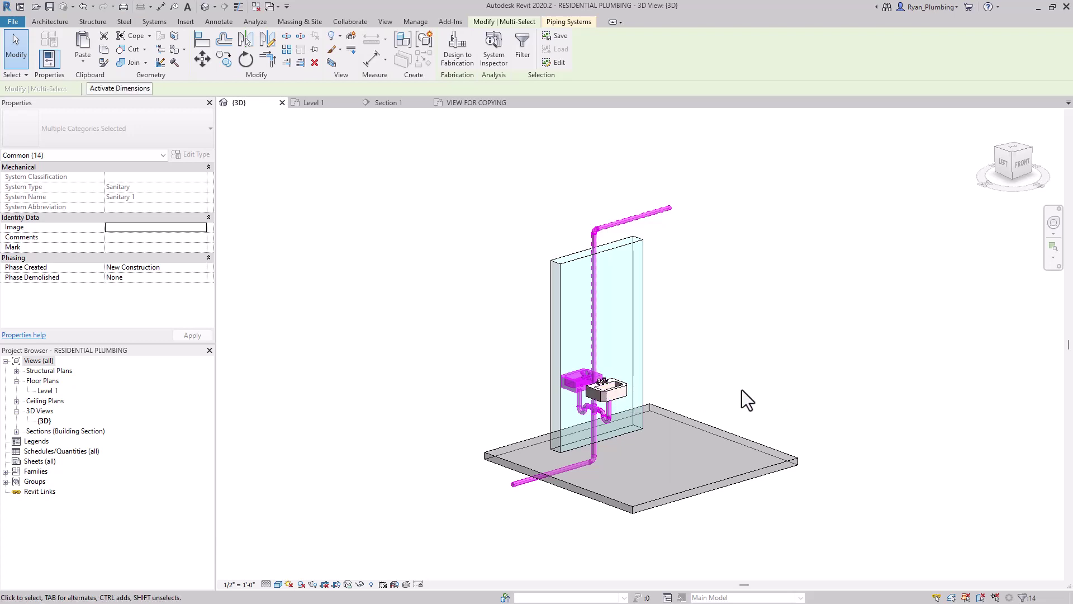
{"action": "key", "text": "Delete"}
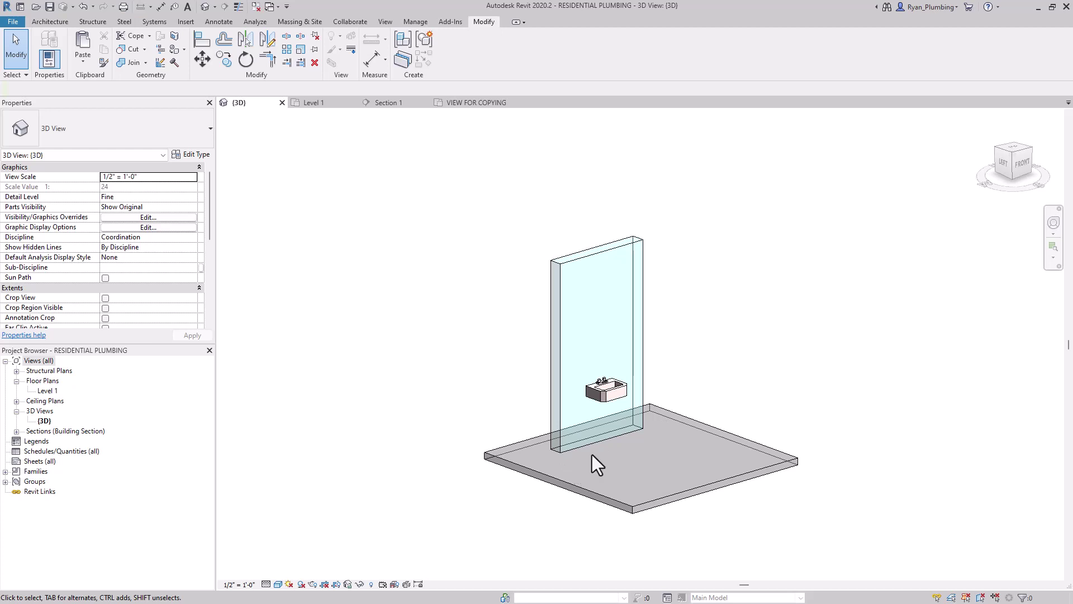
- Try to draw a 2" pipe from the sink's downward drain outlet along the wall at a 2' 2" middle elevation
{"action": "scroll", "coordinate": [587, 455], "scroll_direction": "up", "scroll_amount": 5}
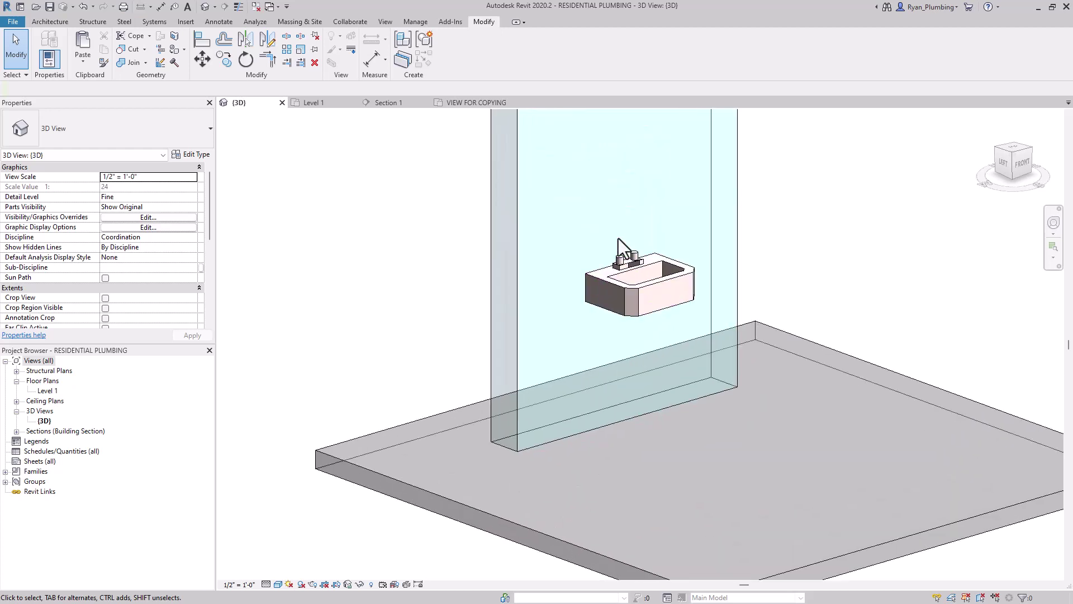
{"action": "scroll", "coordinate": [658, 290], "scroll_direction": "up", "scroll_amount": 2}
{"action": "left_click", "coordinate": [647, 279]}
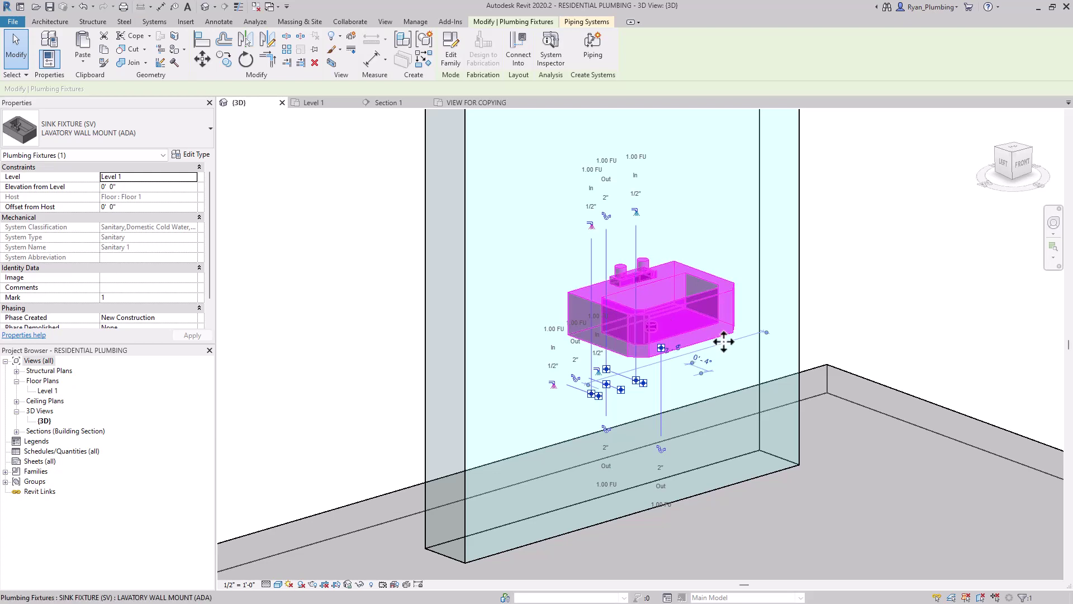
{"action": "left_click", "coordinate": [661, 450]}
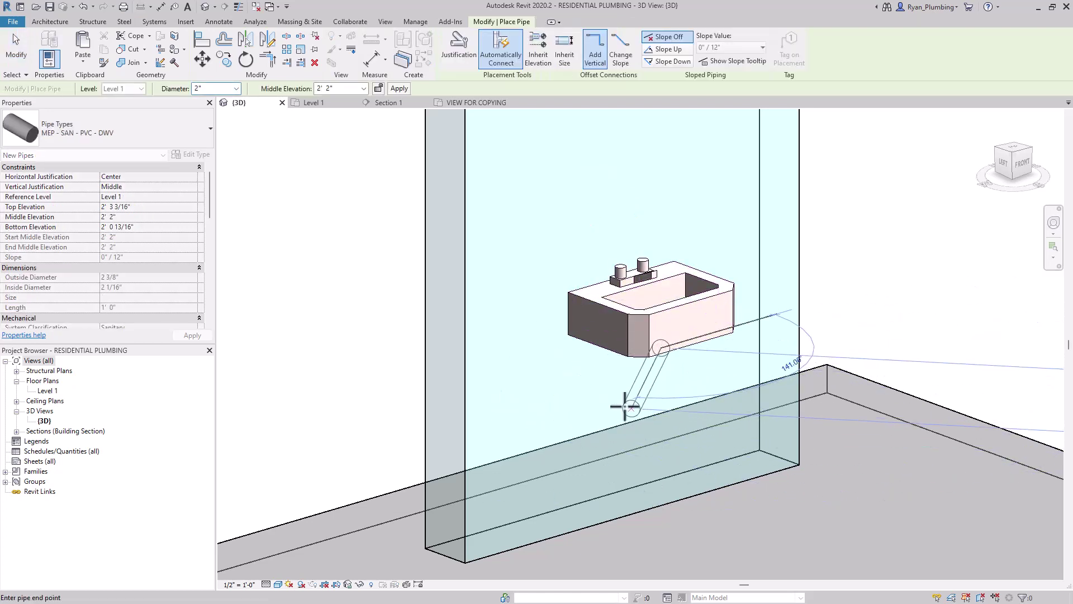
{"action": "left_click", "coordinate": [546, 381]}
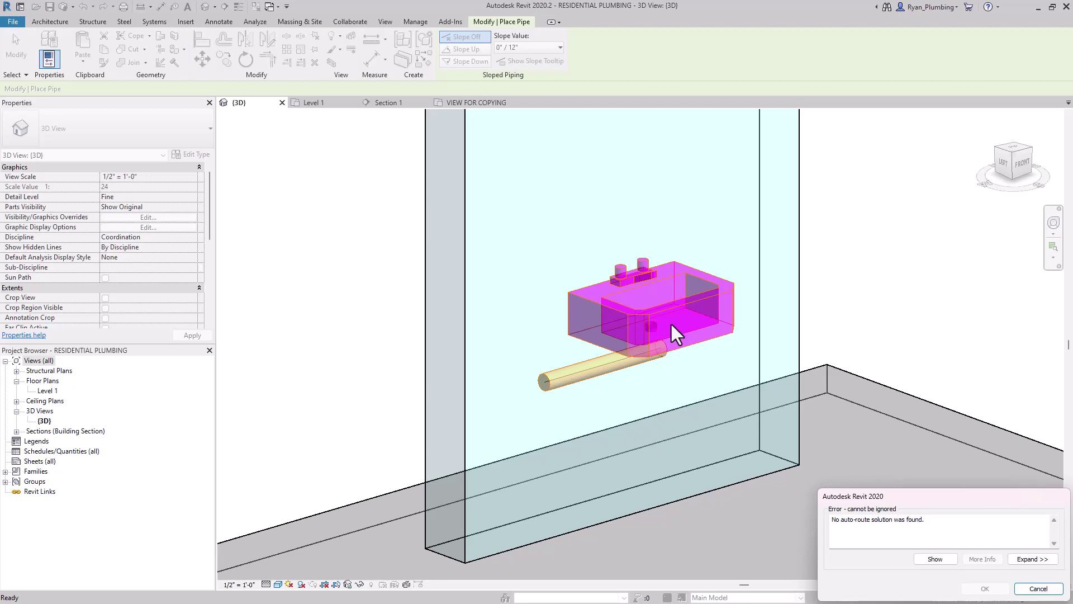
{"action": "left_click", "coordinate": [1039, 588]}
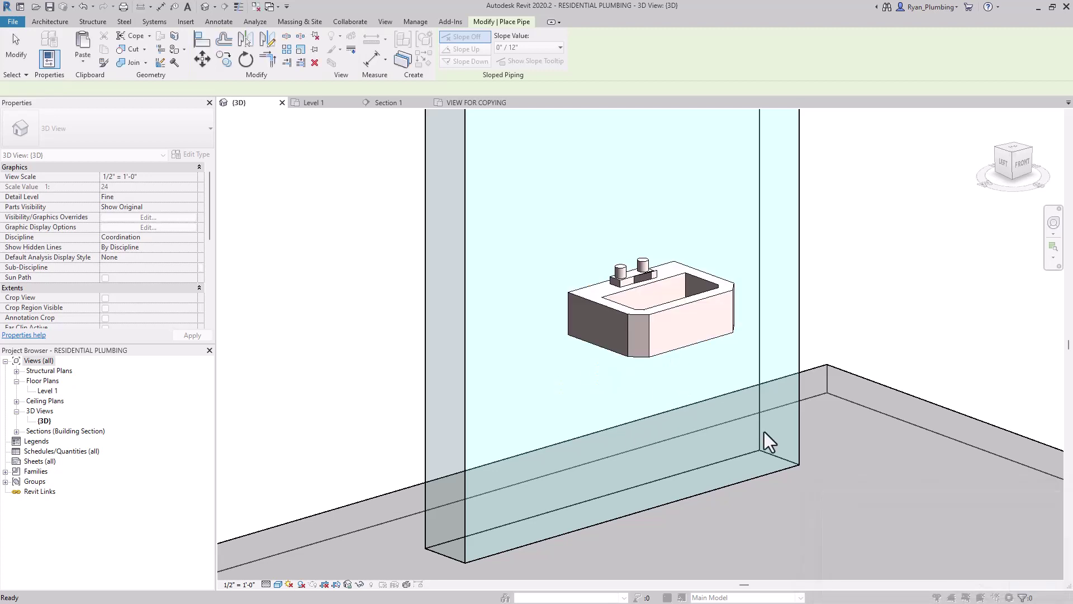
{"action": "key", "text": "Escape"}
- Draw a 2" PVC DWV pipe from the sink's drain outlet, dropping to a 1' 6" middle elevation and running parallel to the wall
{"action": "left_click", "coordinate": [666, 352]}
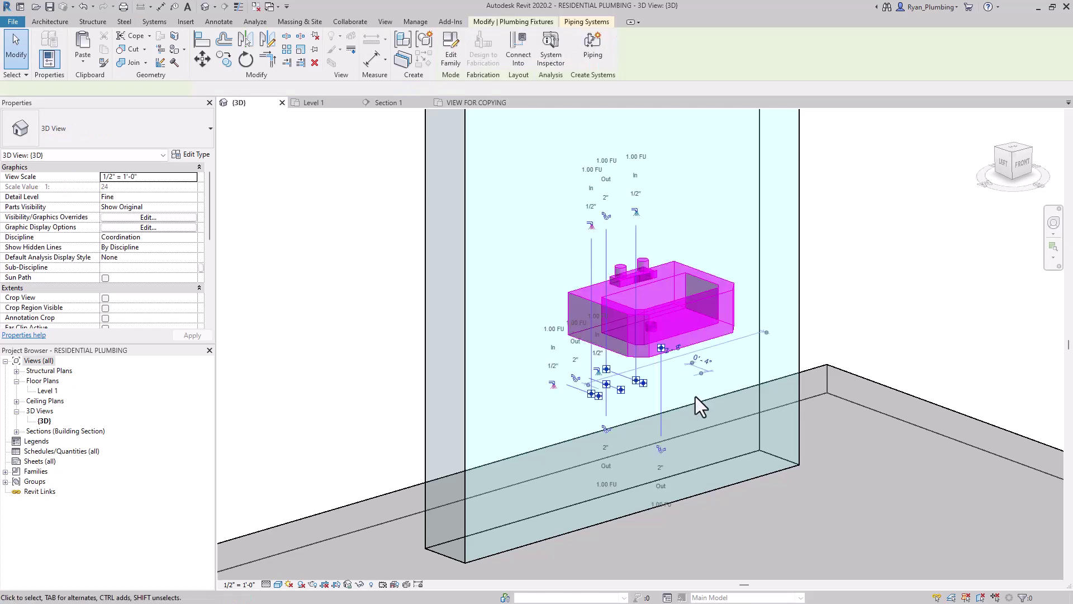
{"action": "left_click", "coordinate": [662, 448]}
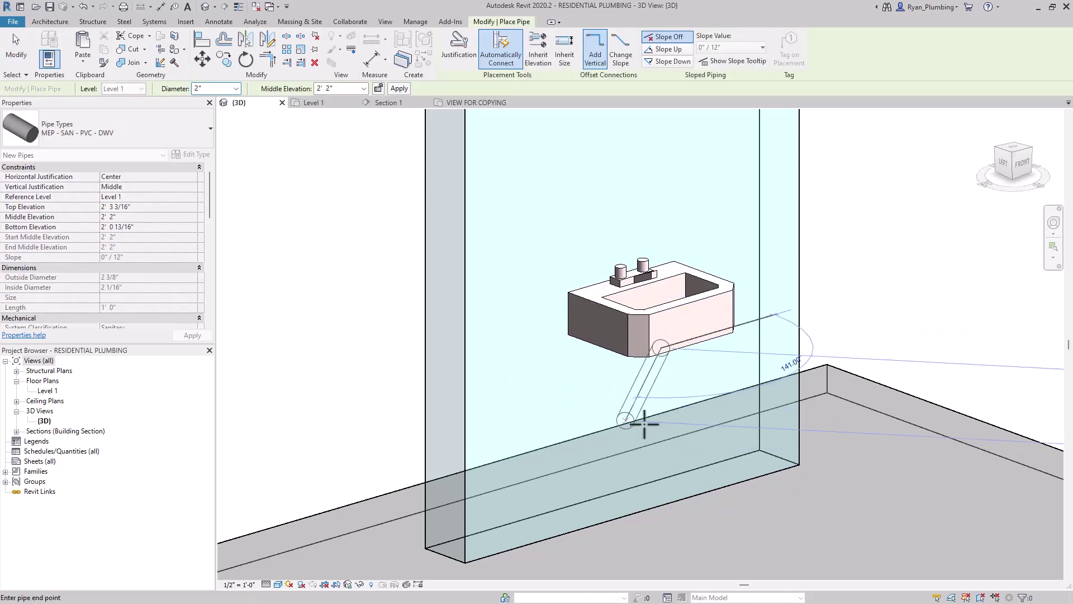
{"action": "left_click", "coordinate": [338, 90]}
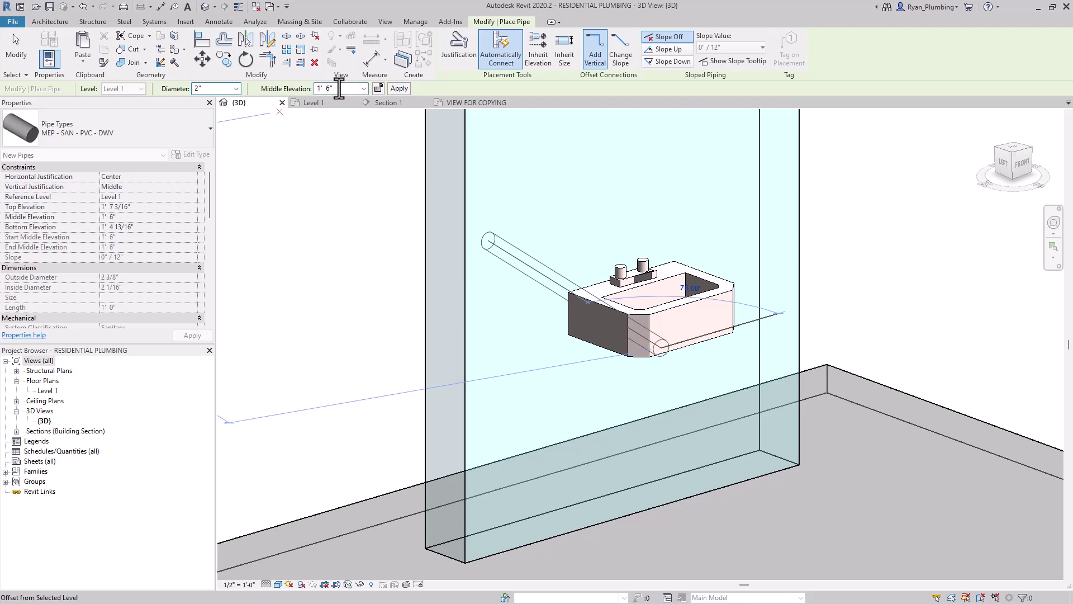
{"action": "left_click", "coordinate": [571, 430]}
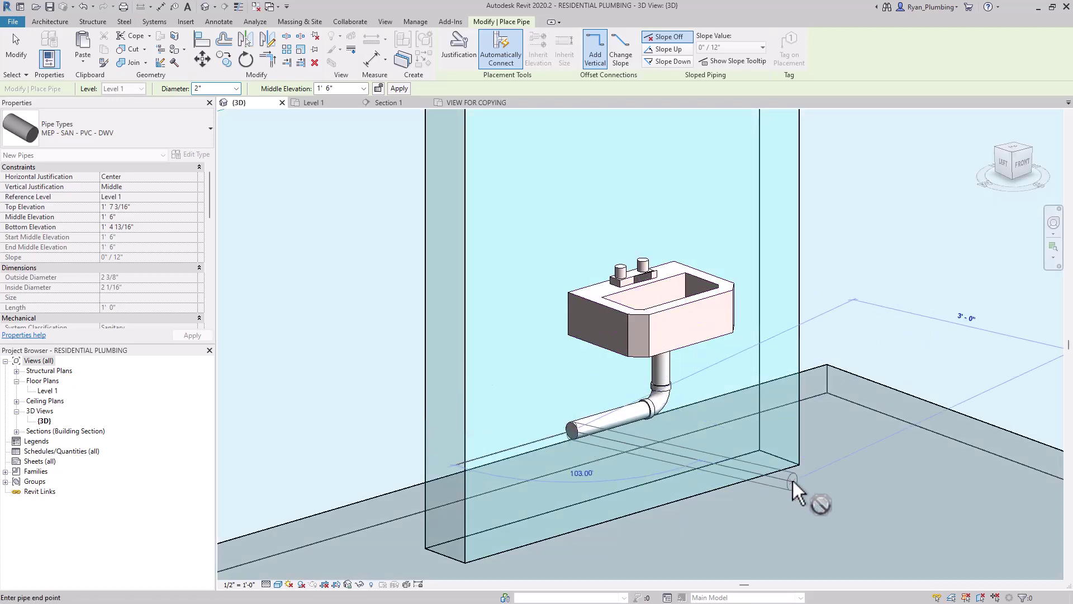
{"action": "key", "text": "Escape"}
{"action": "key", "text": "Escape"}
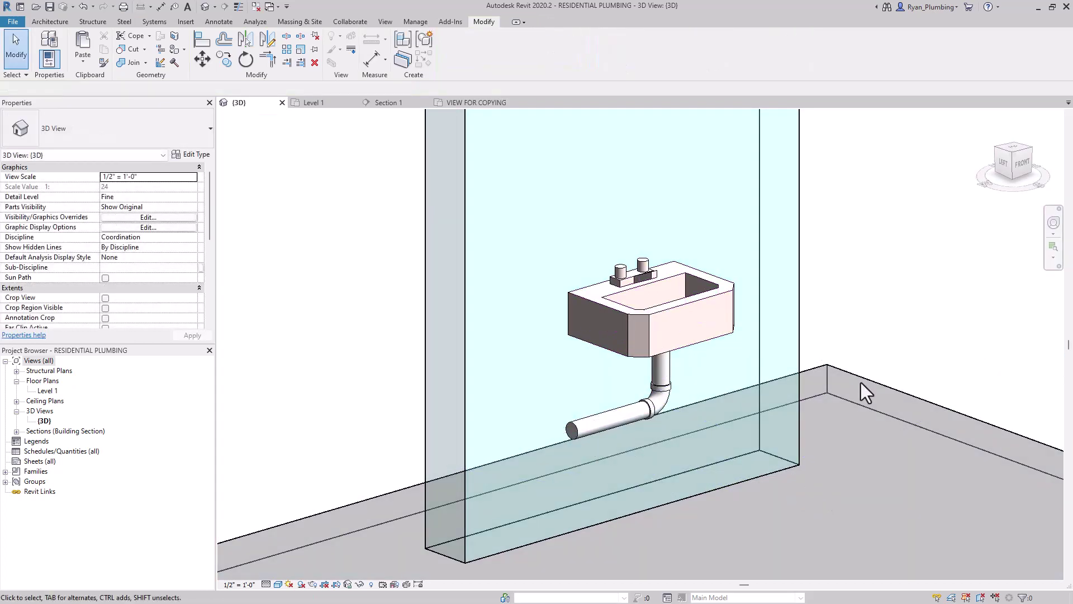
- Swing the horizontal drain pipe's open end 90° to point straight out from the wall, about 1'-6" from the drain
{"action": "scroll", "coordinate": [566, 475], "scroll_direction": "down", "scroll_amount": 2}
{"action": "scroll", "coordinate": [572, 486], "scroll_direction": "up", "scroll_amount": 4}
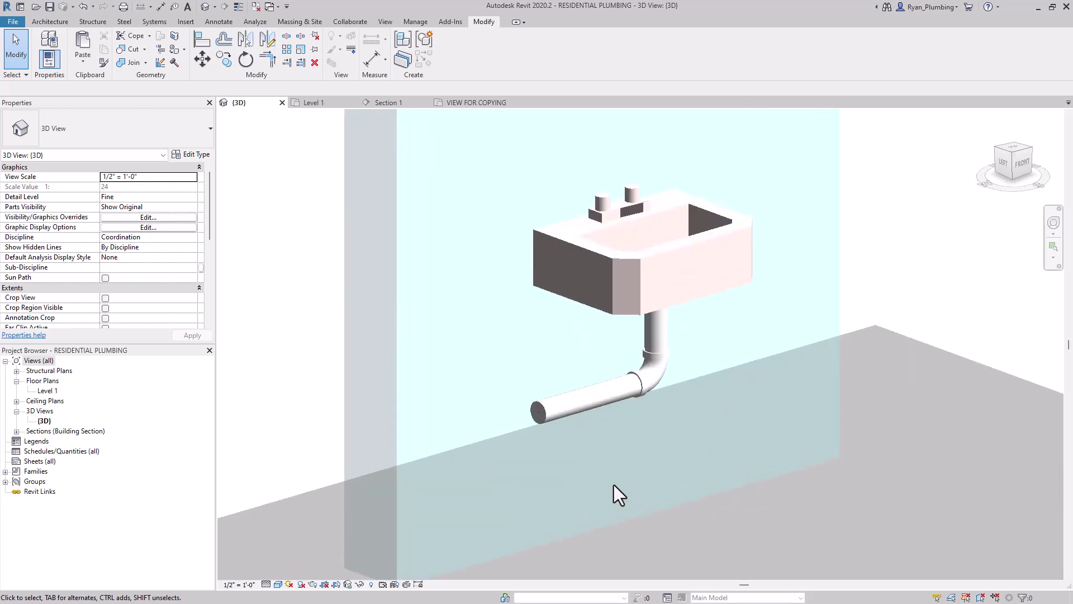
{"action": "scroll", "coordinate": [589, 485], "scroll_direction": "down", "scroll_amount": 2}
{"action": "scroll", "coordinate": [592, 420], "scroll_direction": "up", "scroll_amount": 2}
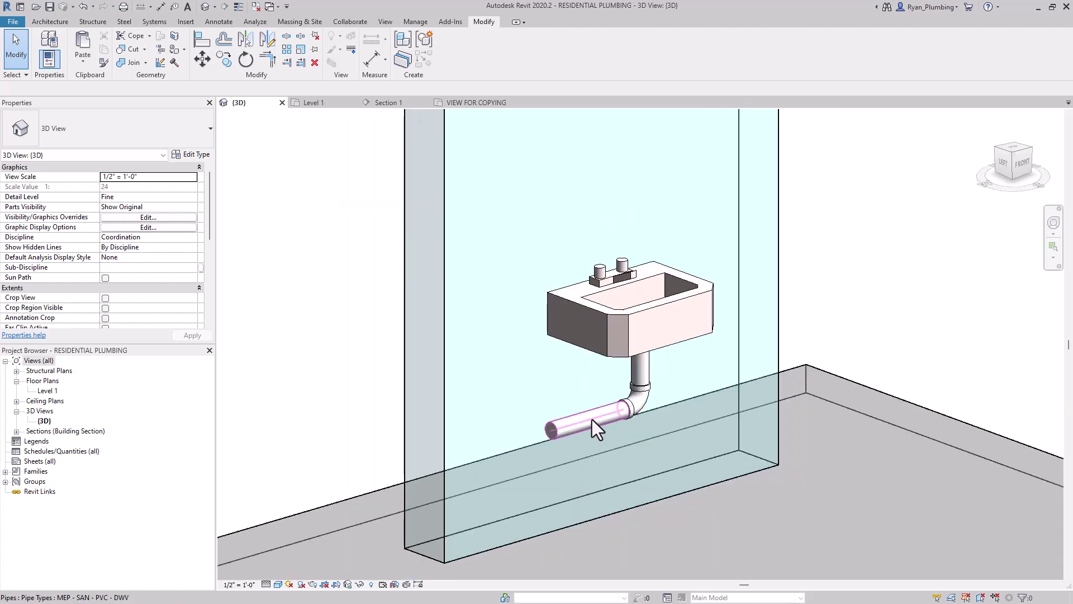
{"action": "left_click", "coordinate": [592, 419]}
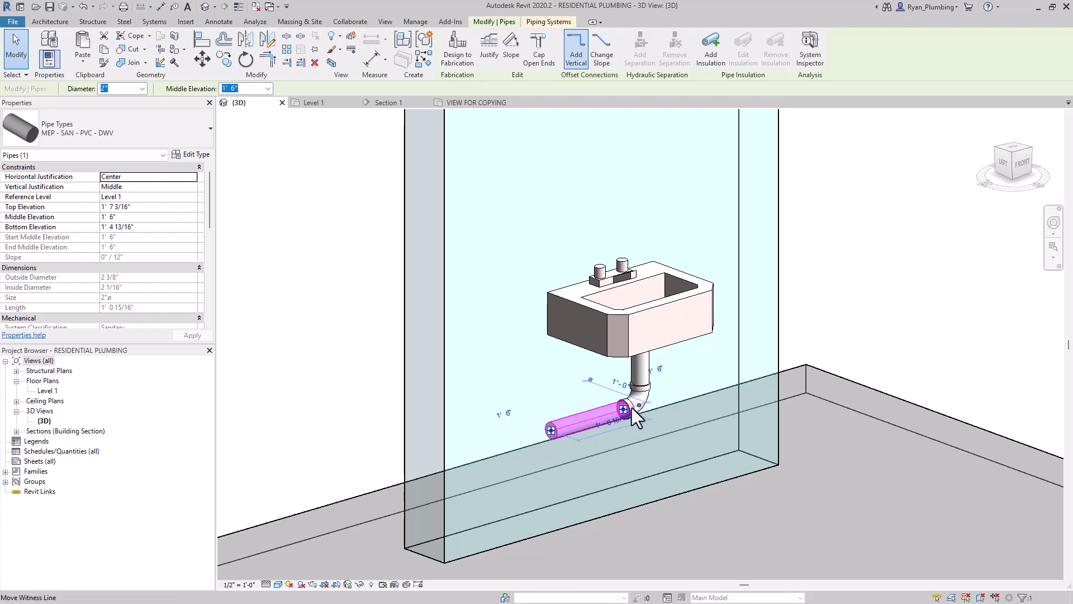
{"action": "left_click", "coordinate": [551, 431]}
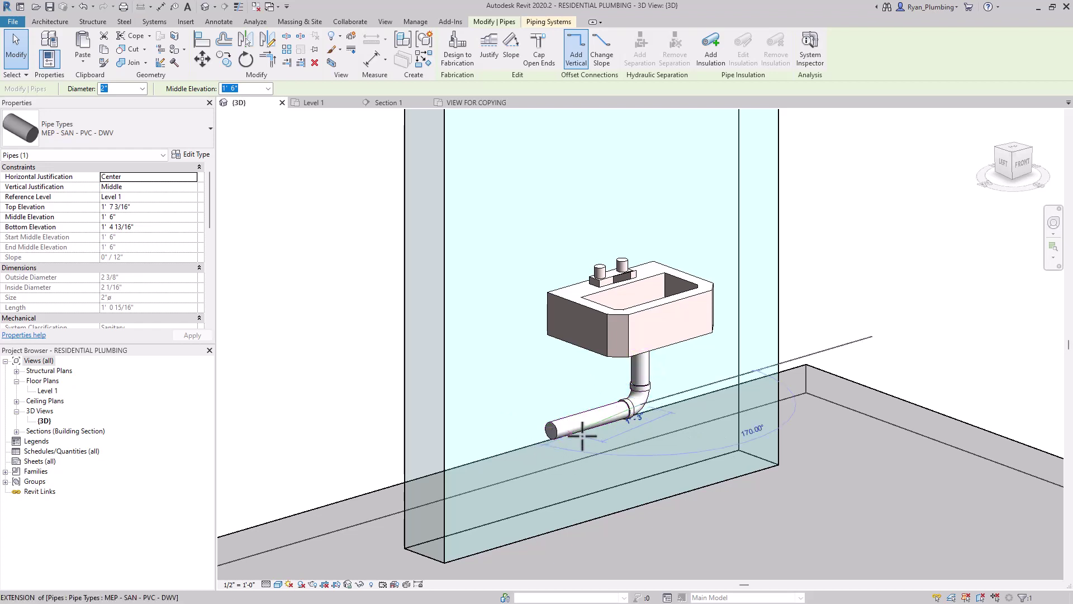
{"action": "left_click", "coordinate": [723, 439]}
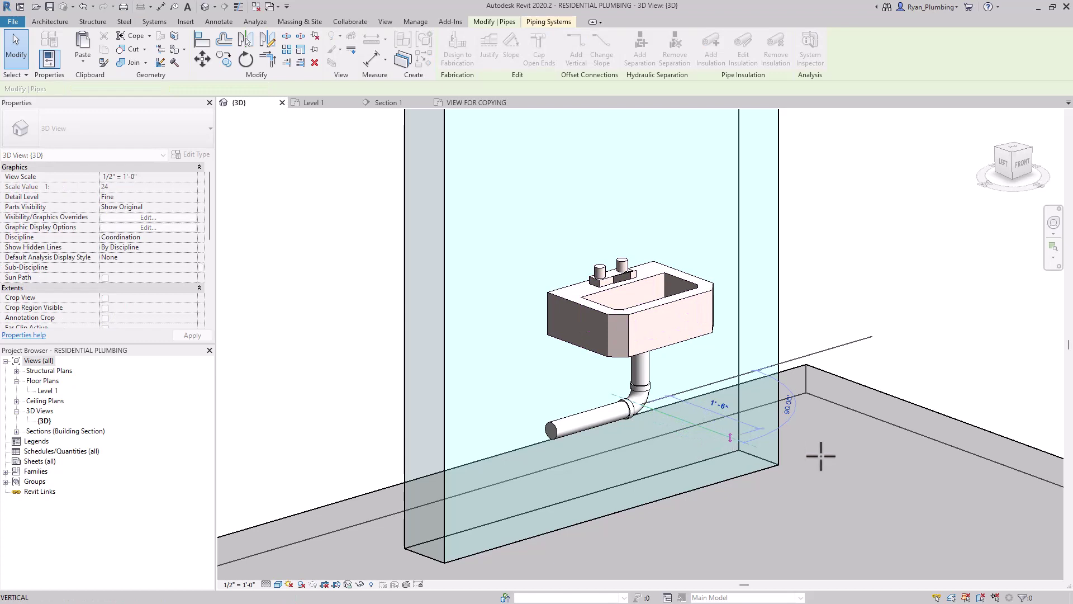
{"action": "key", "text": "Escape"}
{"action": "key", "text": "Escape"}
{"action": "left_click", "coordinate": [1000, 320]}
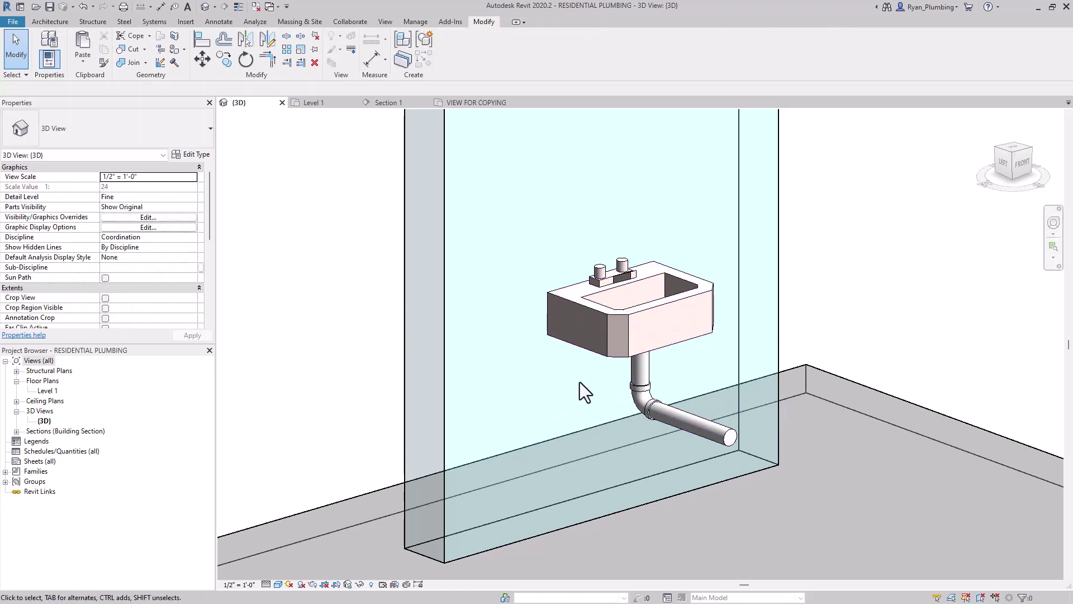
- Reposition the horizontal drain pipe's open end perpendicularly into the wall, making the pipe about 9" long
{"action": "left_click", "coordinate": [703, 431]}
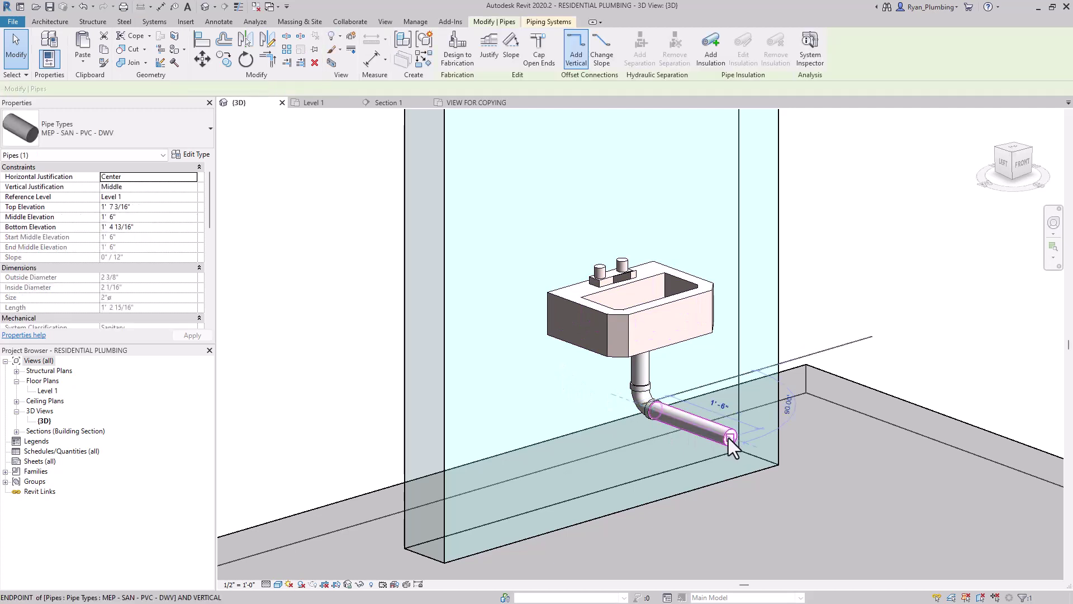
{"action": "key", "text": "m"}
{"action": "key", "text": "v"}
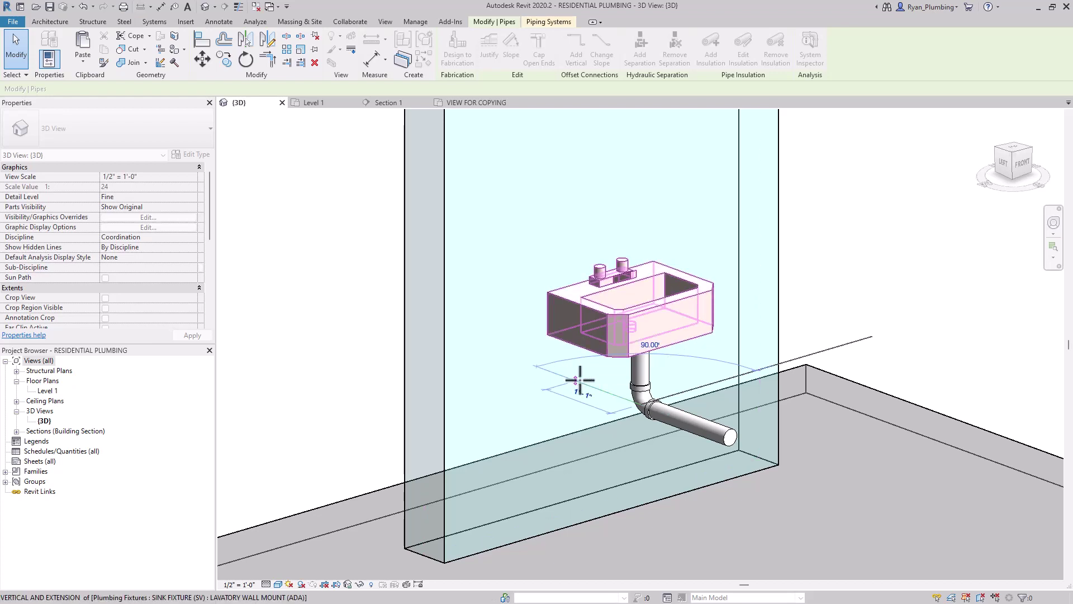
{"action": "key", "text": "d"}
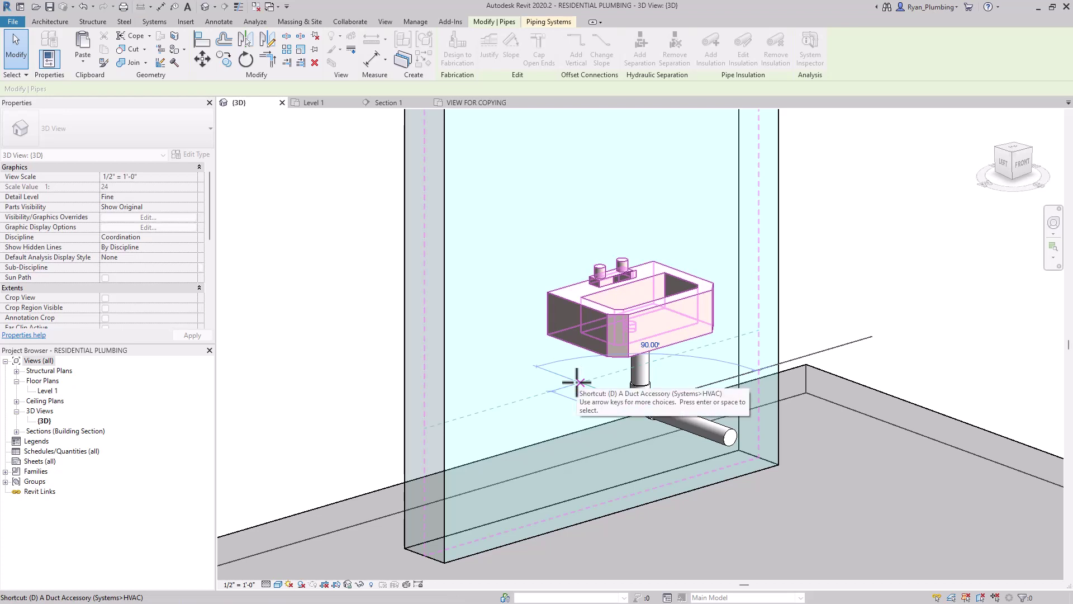
{"action": "left_click", "coordinate": [579, 383]}
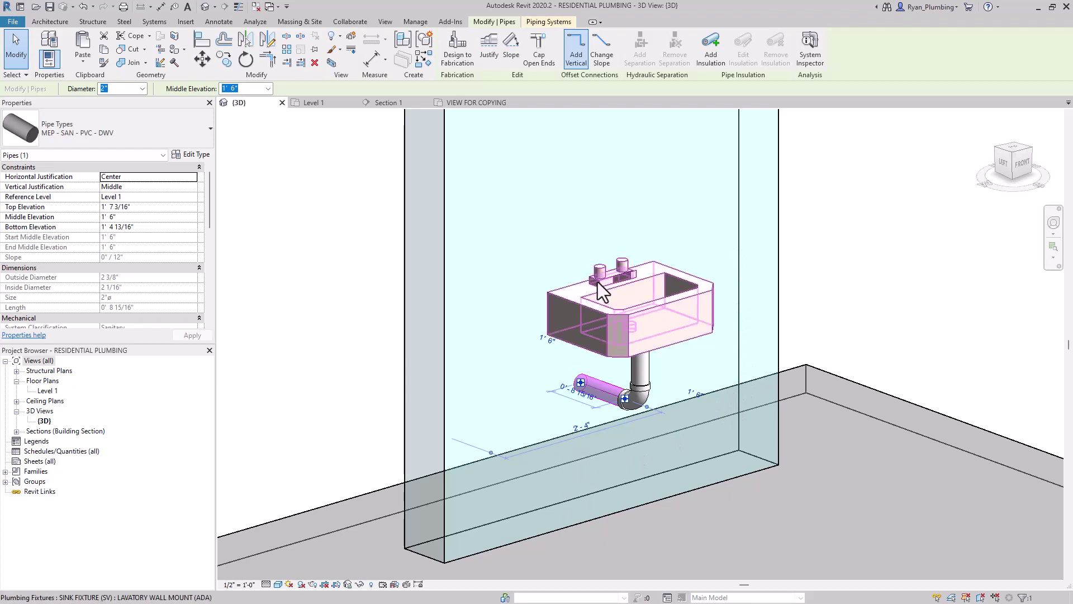
- Draw a pipe from the open end inside the wall down to a -1' 0" middle elevation and about 5'-5" horizontally beneath the floor
{"action": "scroll", "coordinate": [598, 282], "scroll_direction": "down", "scroll_amount": 3}
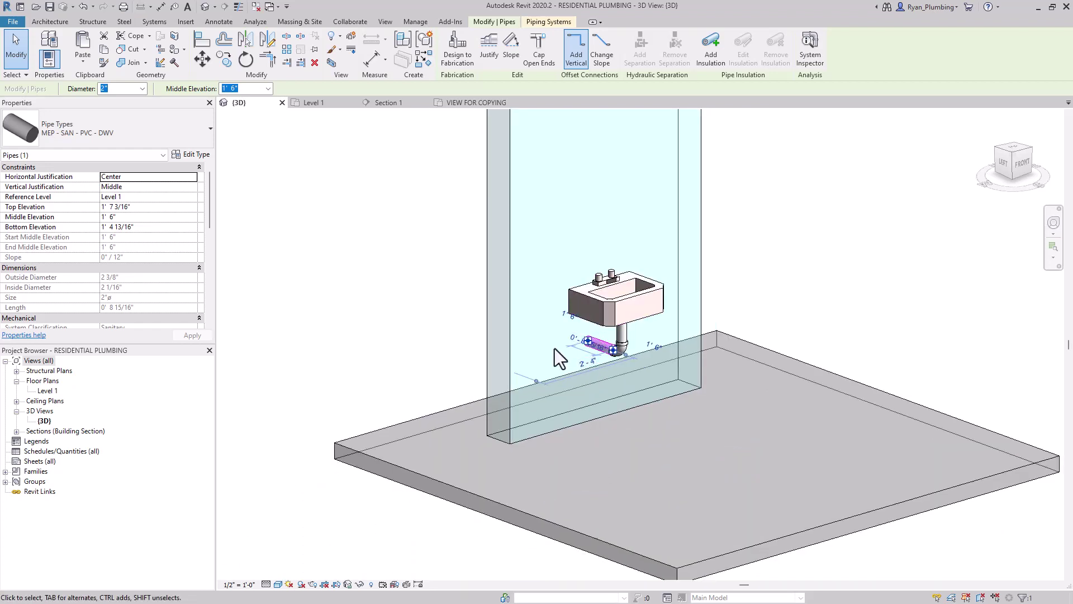
{"action": "scroll", "coordinate": [554, 348], "scroll_direction": "up", "scroll_amount": 3}
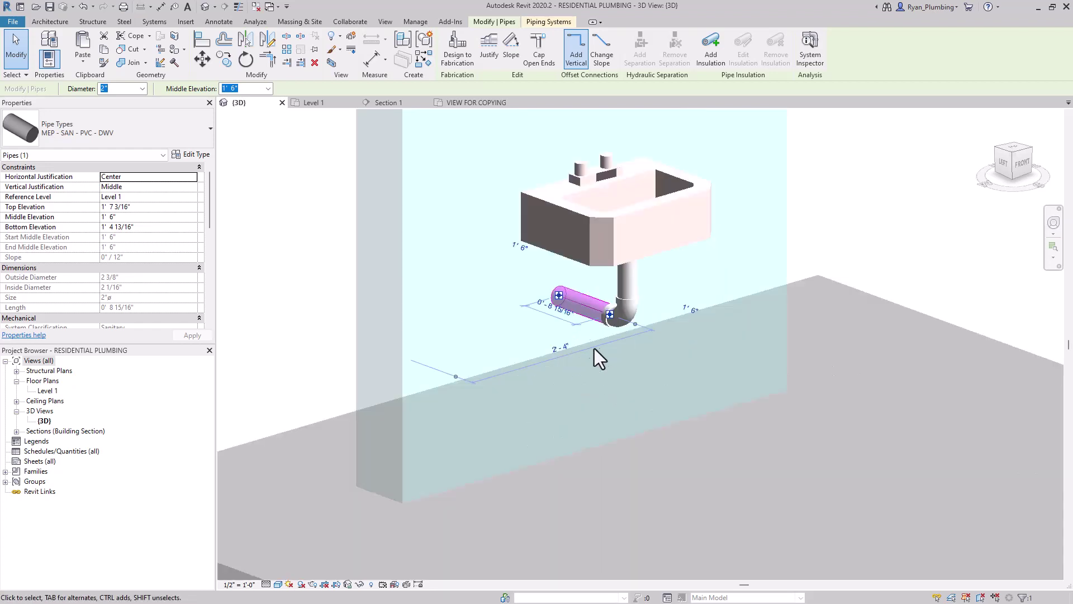
{"action": "right_click", "coordinate": [557, 296]}
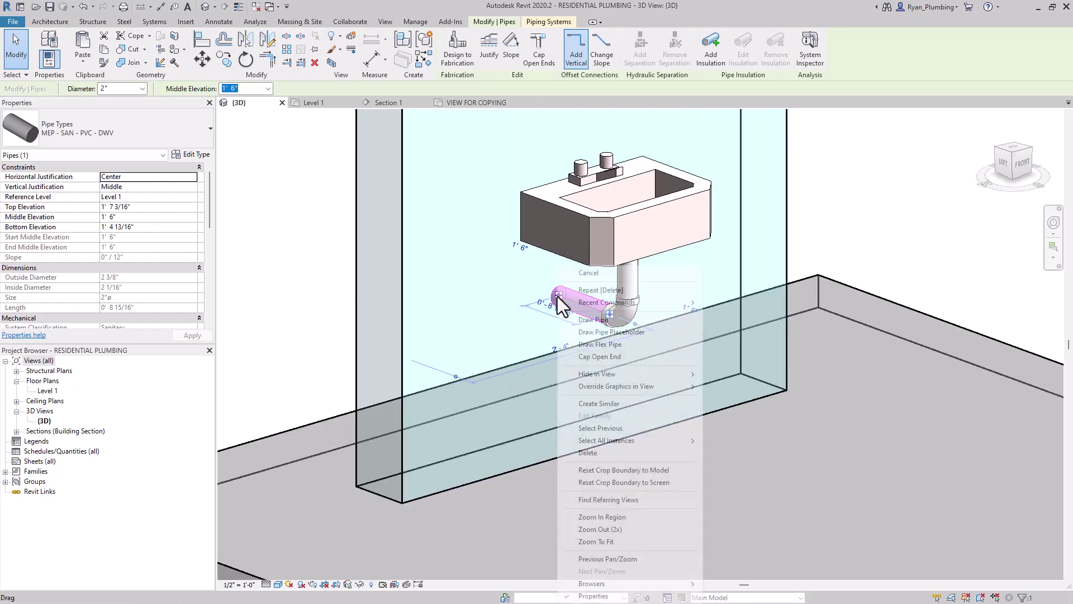
{"action": "left_click", "coordinate": [593, 320]}
{"action": "scroll", "coordinate": [592, 323], "scroll_direction": "down", "scroll_amount": 3}
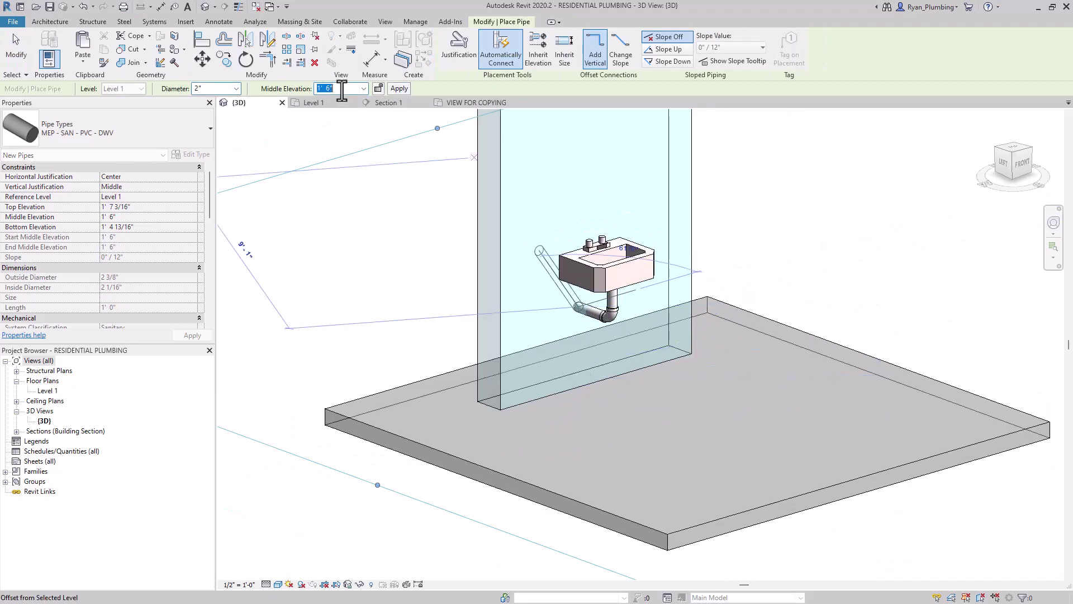
{"action": "key", "text": "Return"}
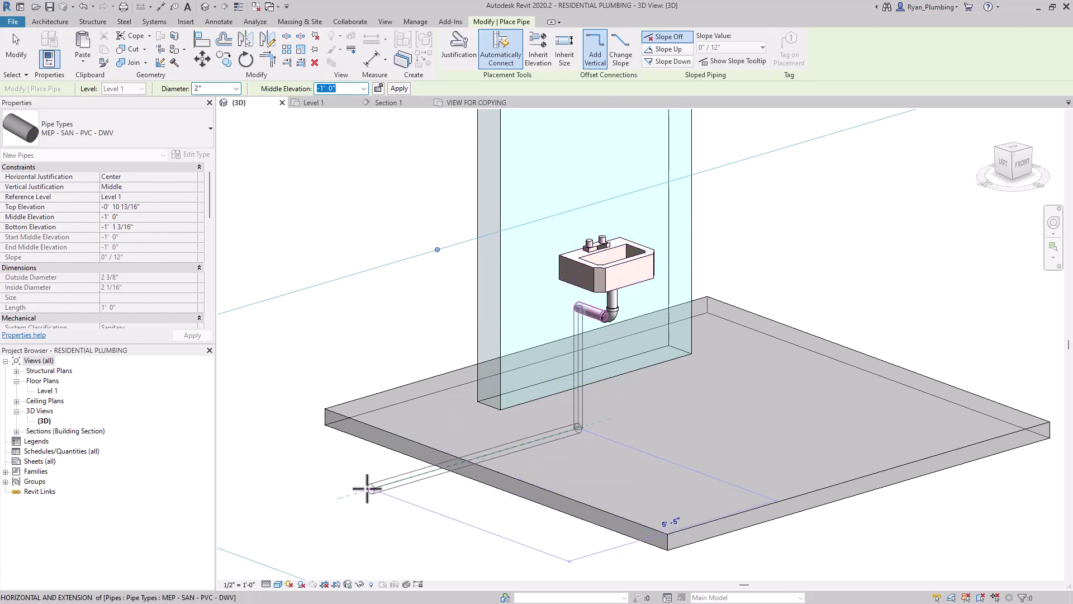
{"action": "left_click", "coordinate": [367, 488]}
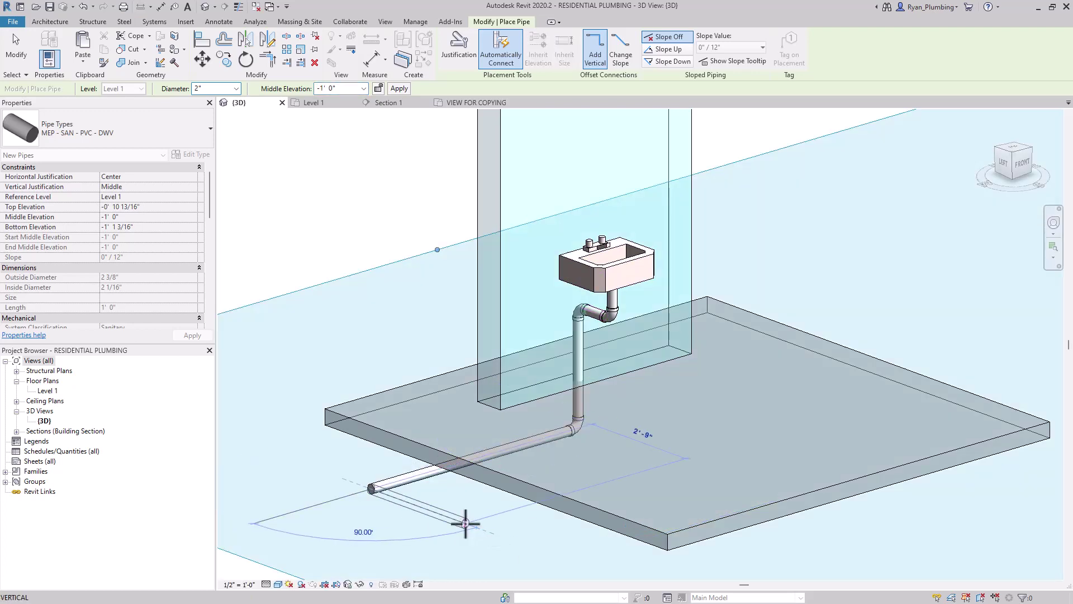
{"action": "key", "text": "Escape"}
{"action": "key", "text": "Escape"}
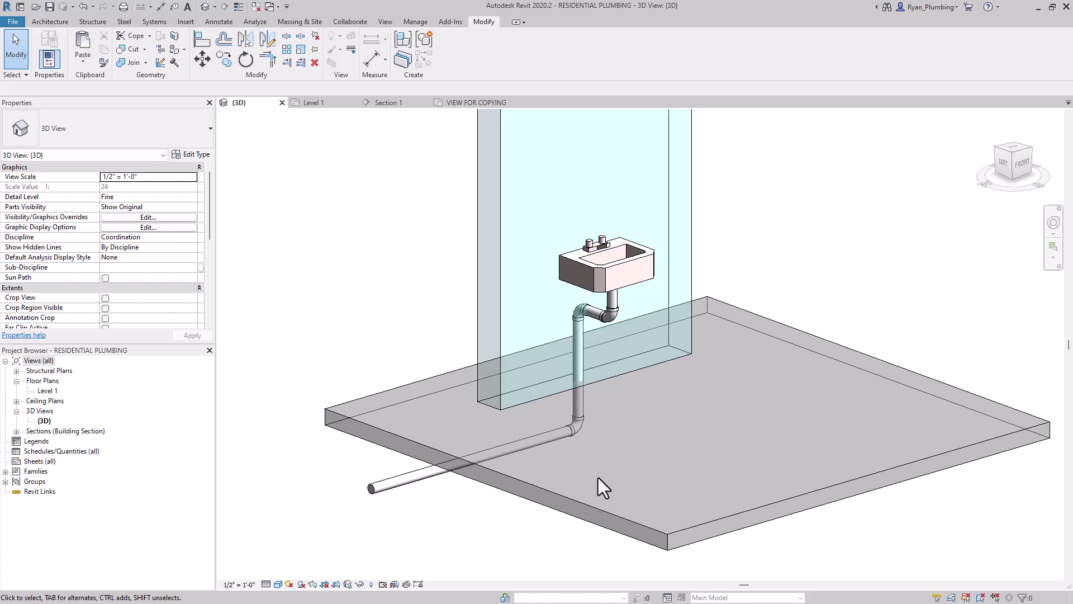
- Replace the elbow below the sink's drain with the MEP - P-Trap 2" and Smaller Standard fitting
{"action": "scroll", "coordinate": [612, 328], "scroll_direction": "up", "scroll_amount": 3}
{"action": "scroll", "coordinate": [612, 328], "scroll_direction": "up", "scroll_amount": 1}
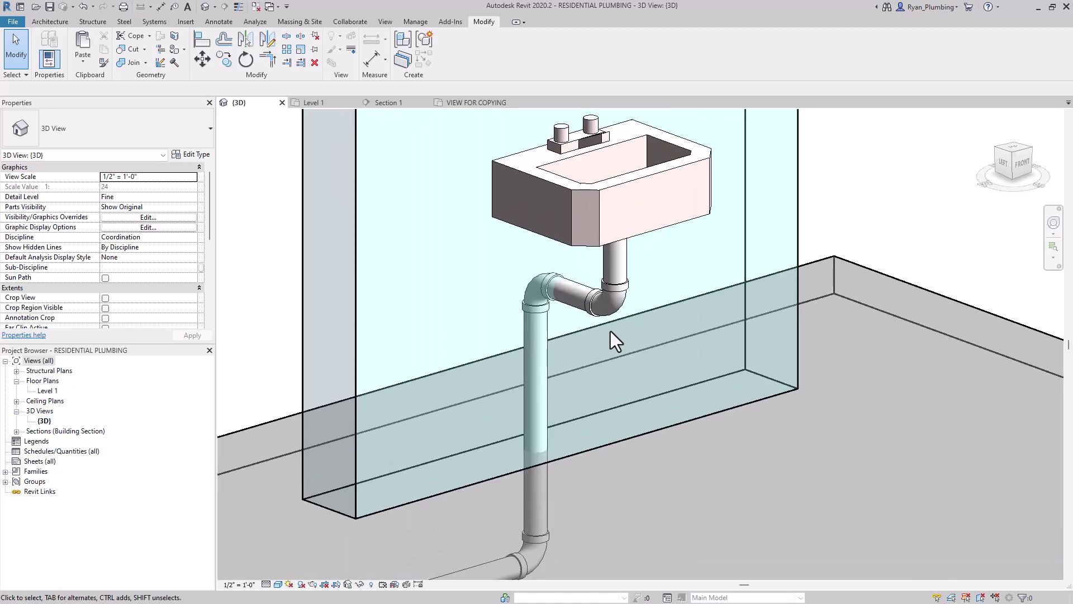
{"action": "left_click", "coordinate": [619, 300]}
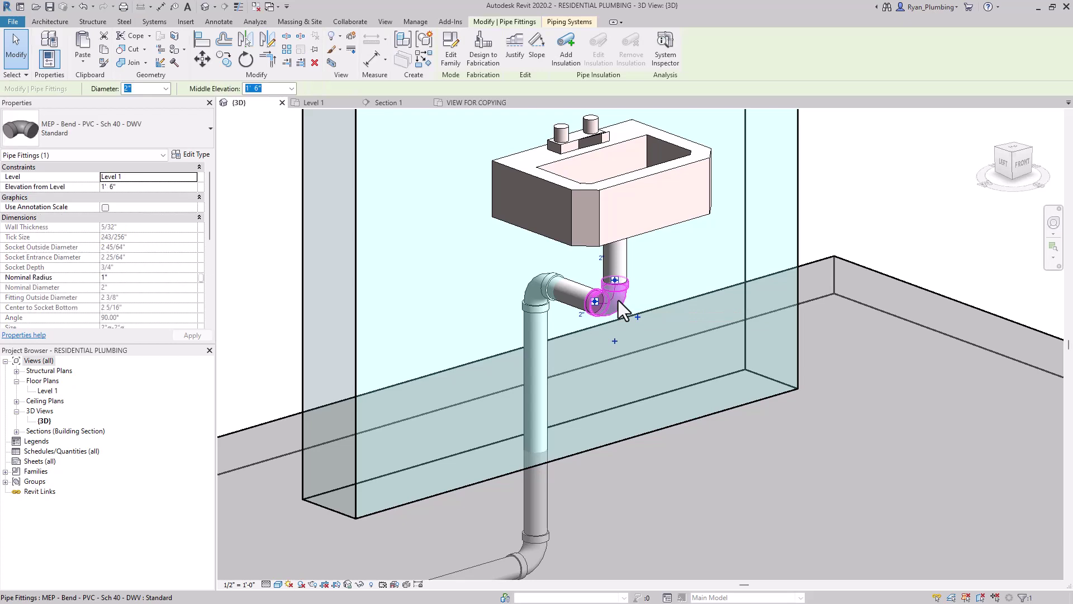
{"action": "left_click", "coordinate": [162, 136]}
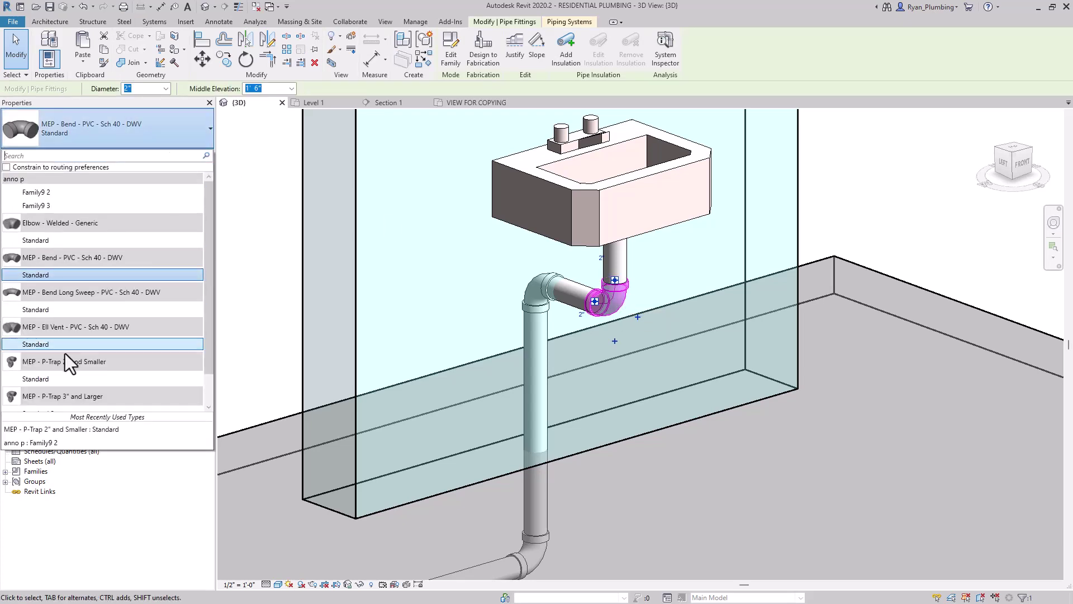
{"action": "scroll", "coordinate": [72, 311], "scroll_direction": "down", "scroll_amount": 2}
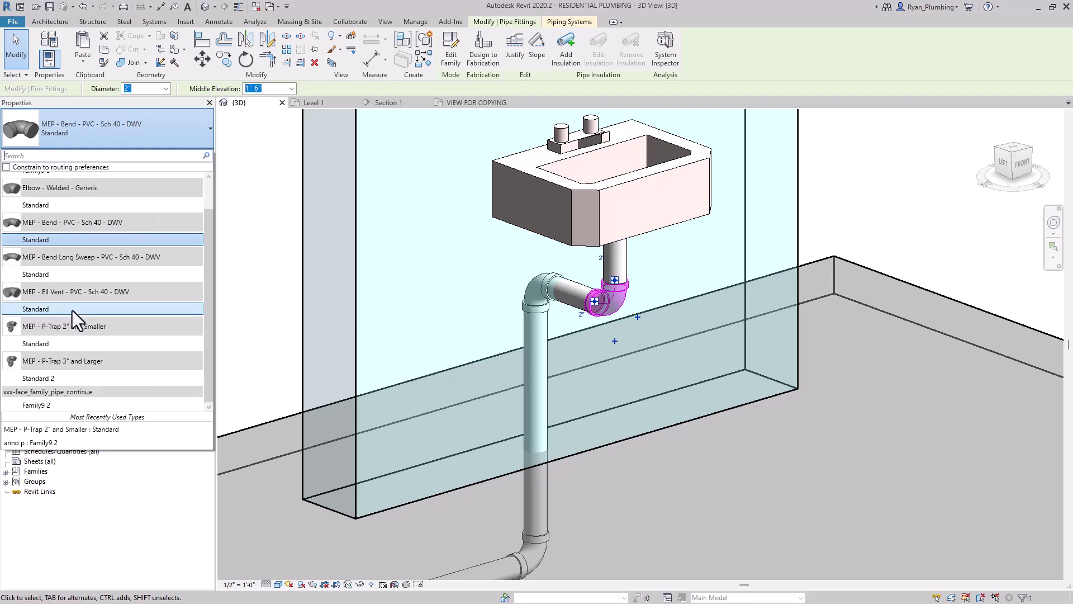
{"action": "left_click", "coordinate": [52, 345]}
{"action": "left_click", "coordinate": [887, 224]}
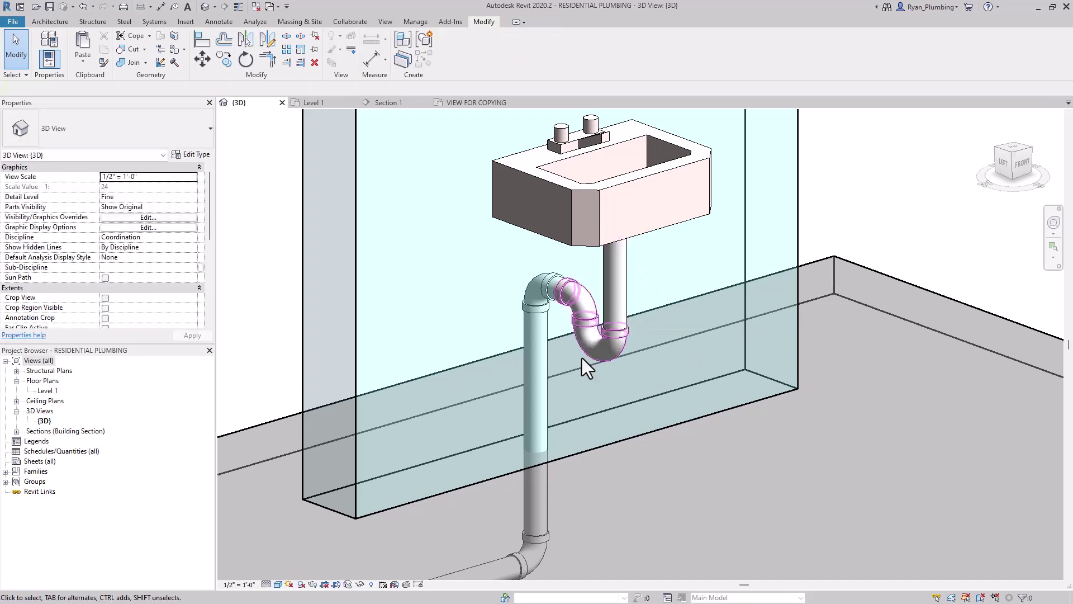
- Convert the elbow inside the wall into a sanitary tee with its extra outlet facing up
{"action": "scroll", "coordinate": [580, 360], "scroll_direction": "down", "scroll_amount": 4}
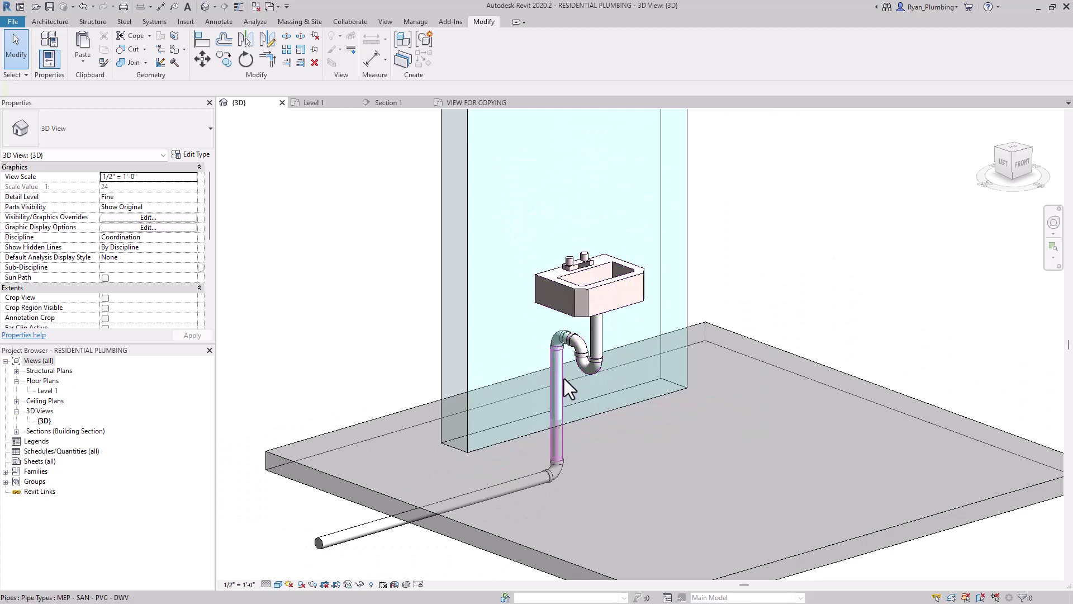
{"action": "scroll", "coordinate": [562, 384], "scroll_direction": "down", "scroll_amount": 2}
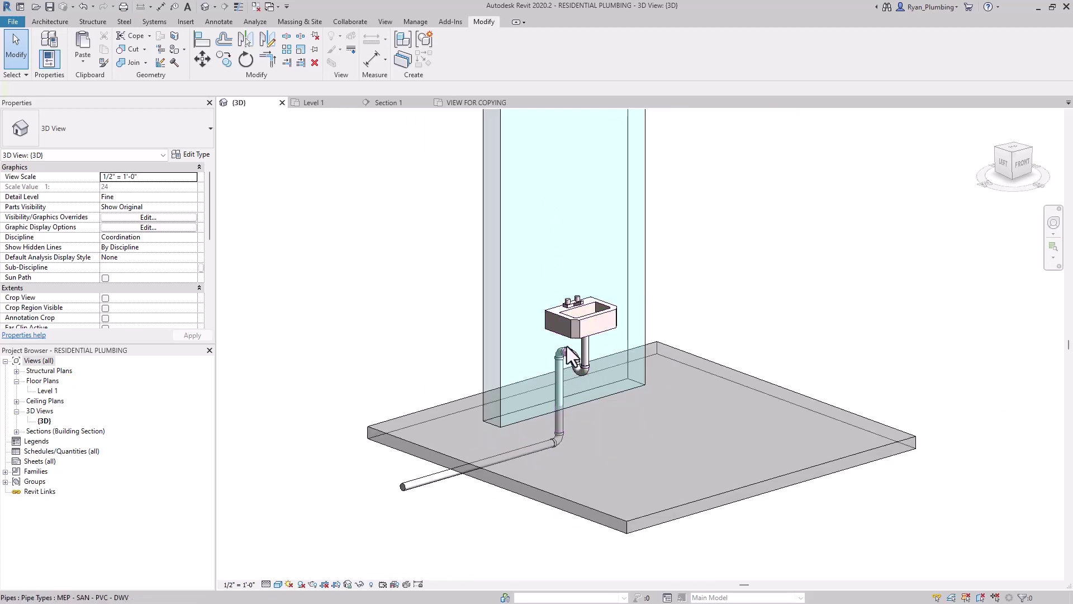
{"action": "scroll", "coordinate": [560, 371], "scroll_direction": "up", "scroll_amount": 4}
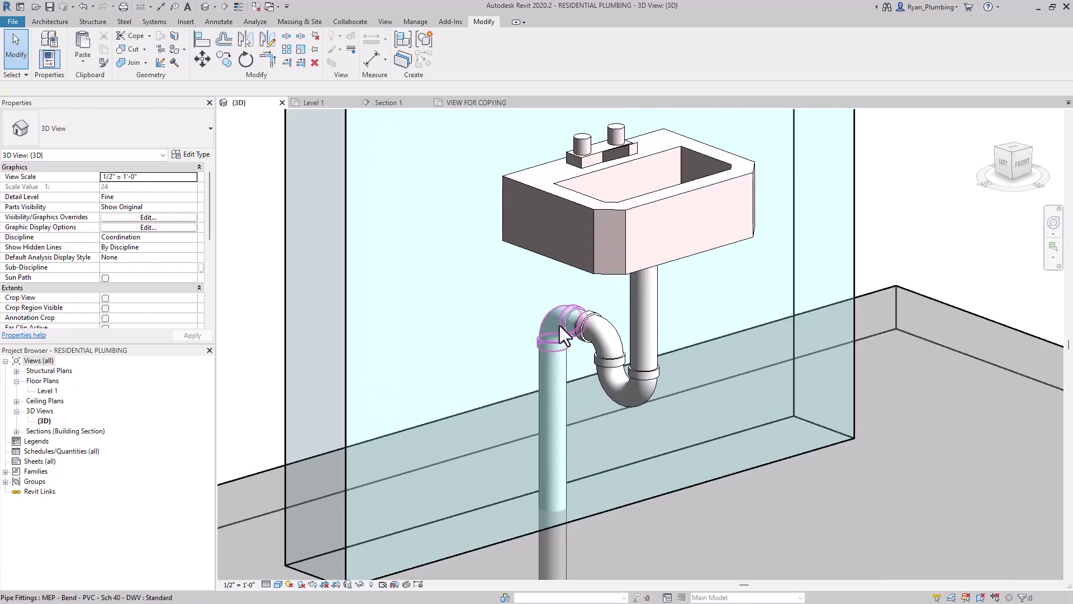
{"action": "left_click", "coordinate": [563, 322]}
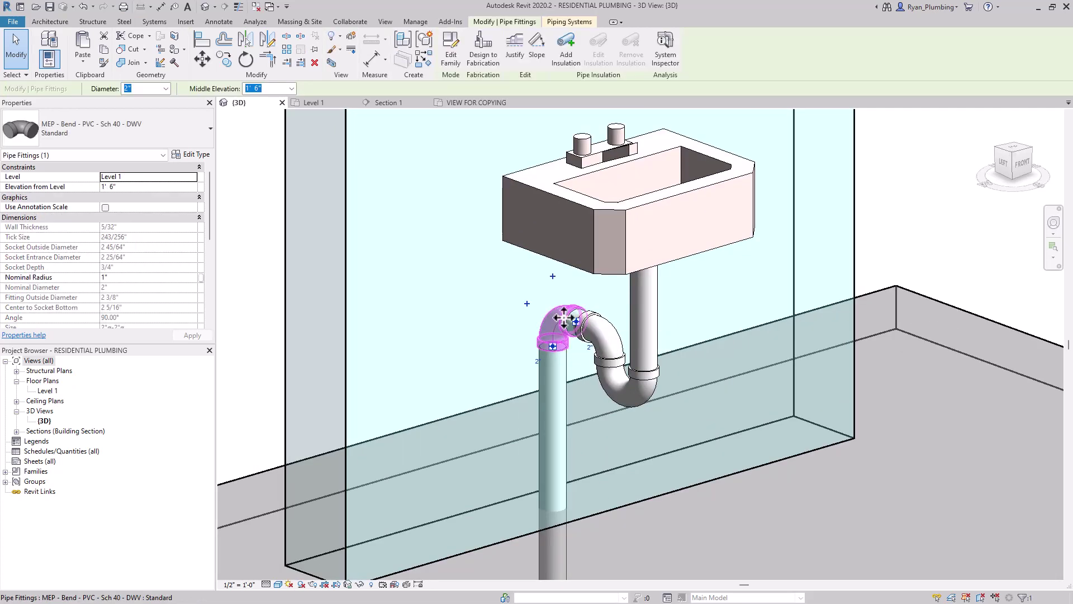
{"action": "left_click", "coordinate": [553, 278]}
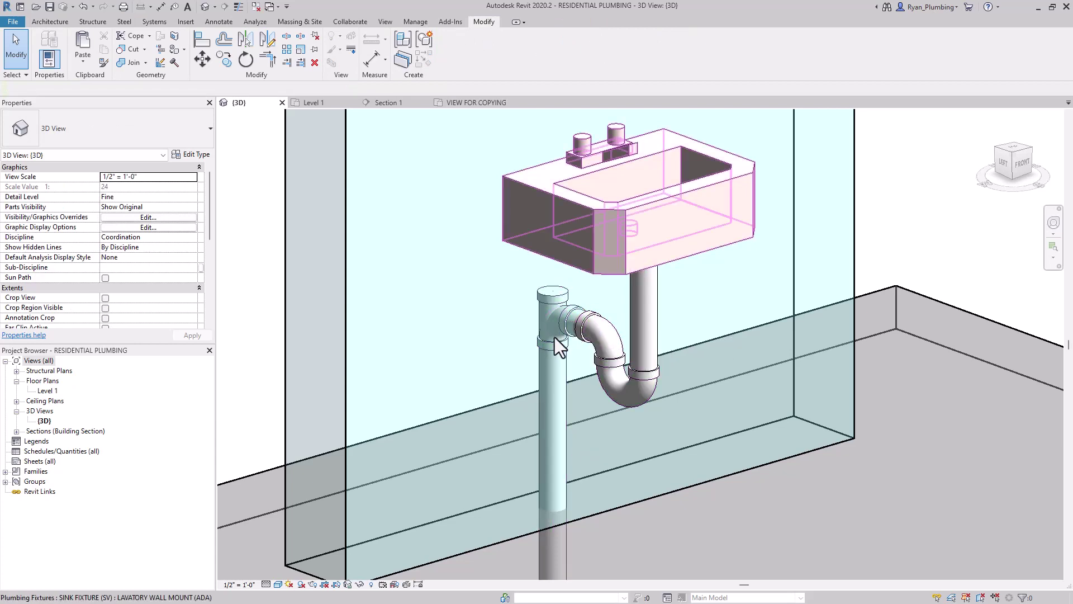
{"action": "left_click", "coordinate": [555, 302]}
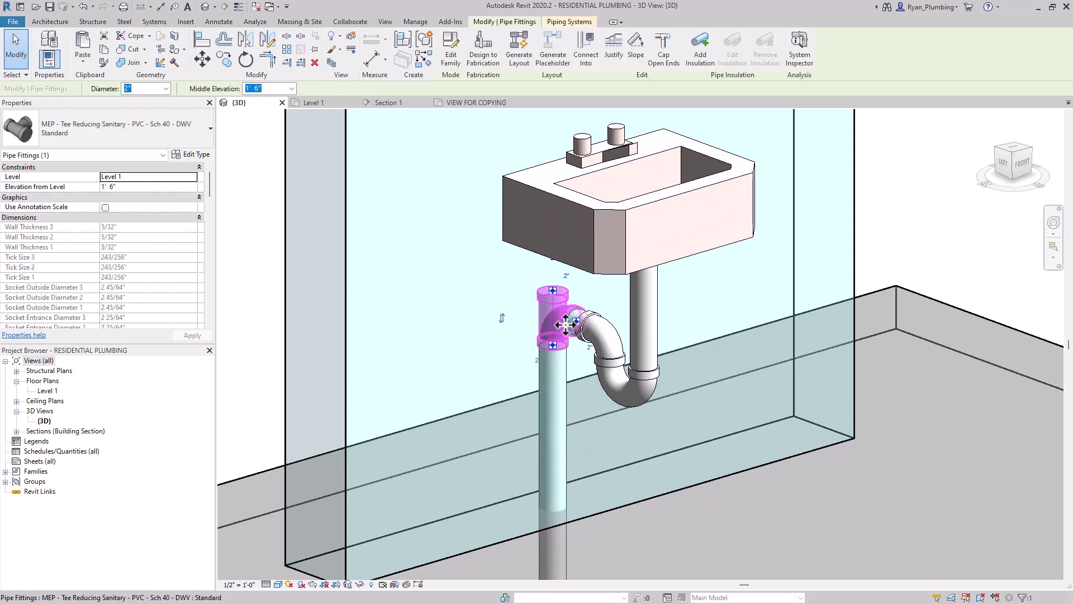
{"action": "key", "text": "Escape"}
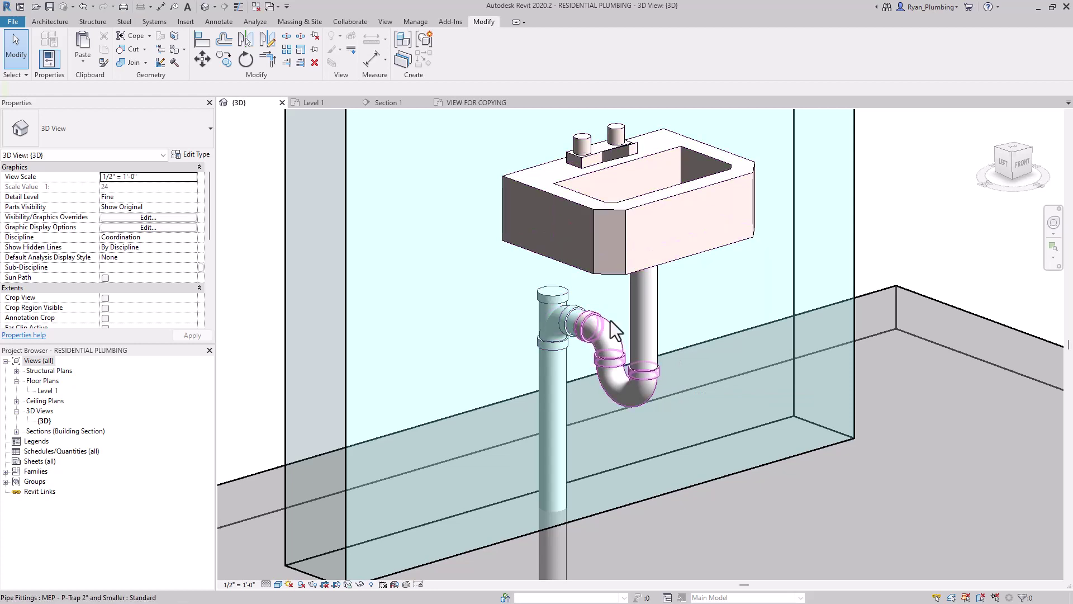
- Draw a 2" pipe from the tee's upper outlet up to a 10' 0" middle elevation and about 5'-1" horizontally parallel to the wall
{"action": "left_click", "coordinate": [553, 302]}
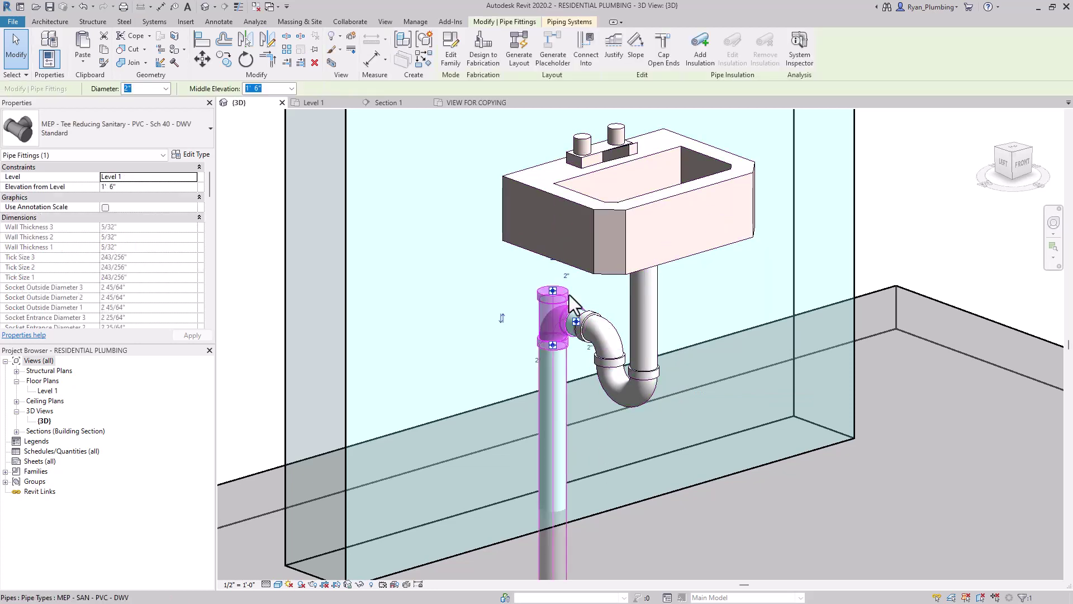
{"action": "right_click", "coordinate": [553, 295]}
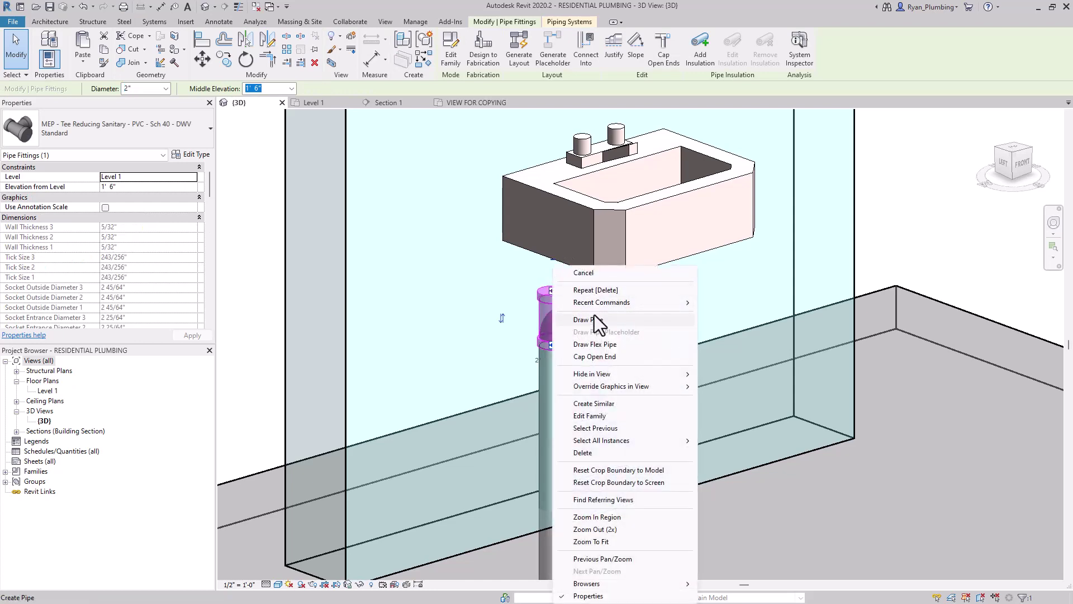
{"action": "left_click", "coordinate": [568, 318]}
{"action": "left_click", "coordinate": [556, 541]}
{"action": "scroll", "coordinate": [556, 541], "scroll_direction": "down", "scroll_amount": 3}
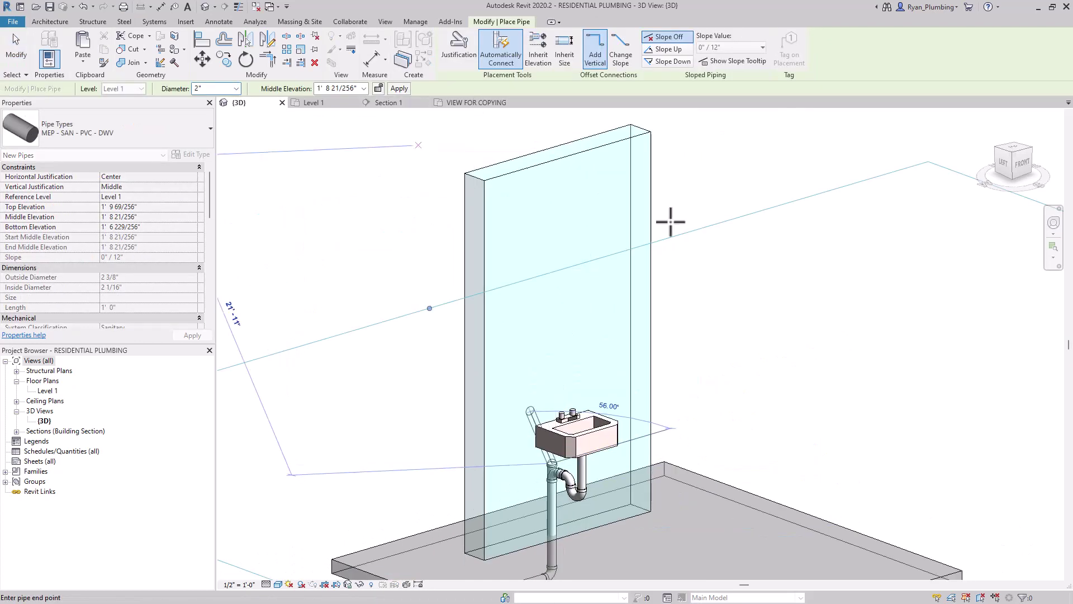
{"action": "left_click", "coordinate": [338, 90]}
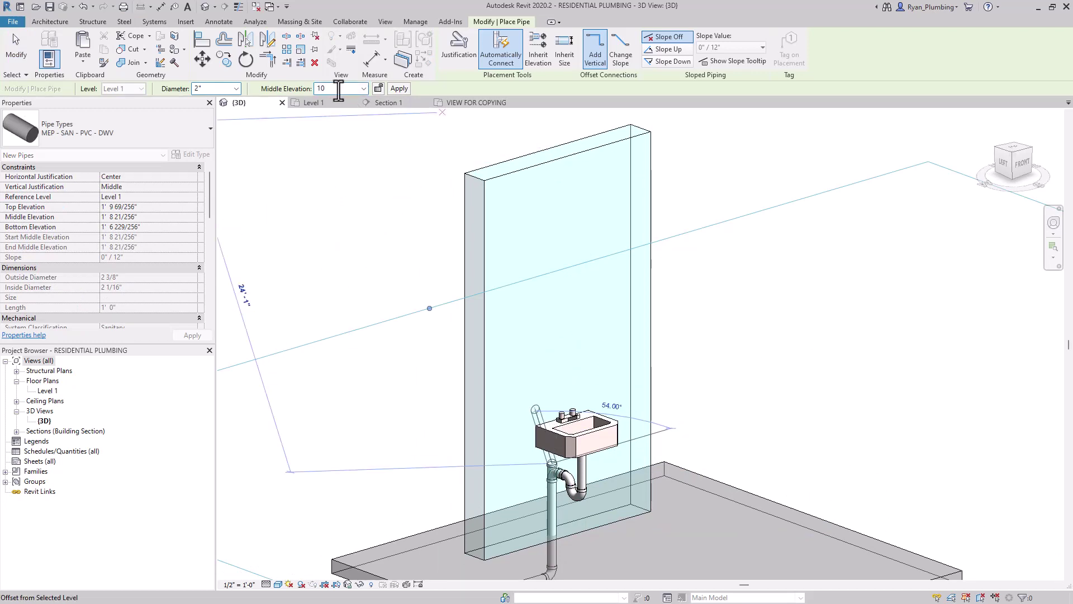
{"action": "type", "text": "10"}
{"action": "key", "text": "Return"}
{"action": "scroll", "coordinate": [609, 439], "scroll_direction": "down", "scroll_amount": 3}
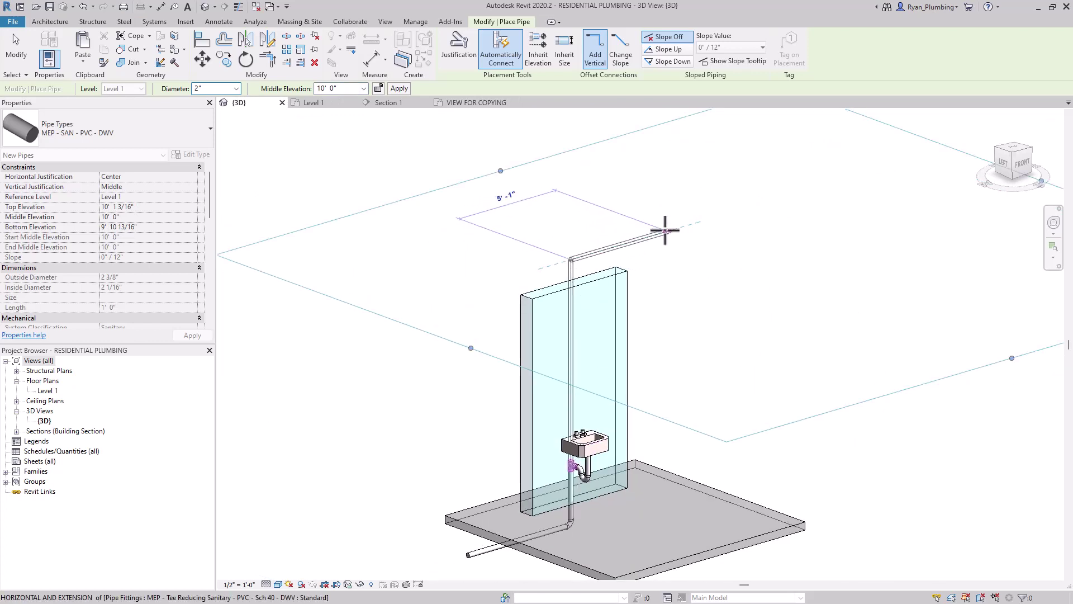
{"action": "left_click", "coordinate": [665, 230]}
{"action": "key", "text": "Escape"}
{"action": "key", "text": "Escape"}
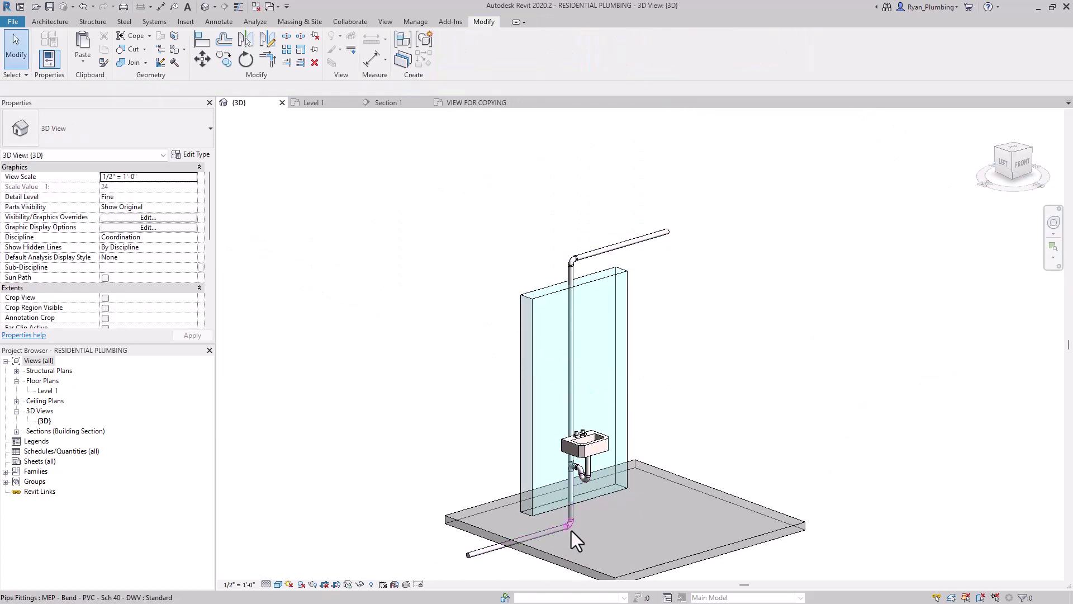
- Change the whole branch above the sanitary tee to the MEP - VENT - PVC pipe type
{"action": "scroll", "coordinate": [570, 529], "scroll_direction": "up", "scroll_amount": 3}
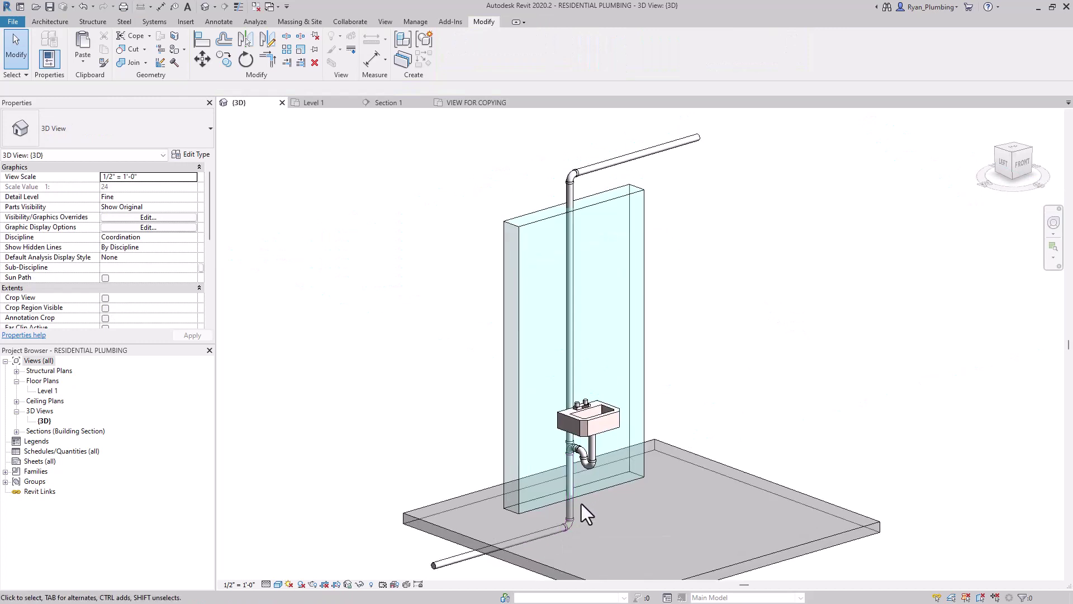
{"action": "scroll", "coordinate": [581, 504], "scroll_direction": "up", "scroll_amount": 2}
{"action": "scroll", "coordinate": [580, 510], "scroll_direction": "down", "scroll_amount": 3}
{"action": "scroll", "coordinate": [637, 185], "scroll_direction": "up", "scroll_amount": 2}
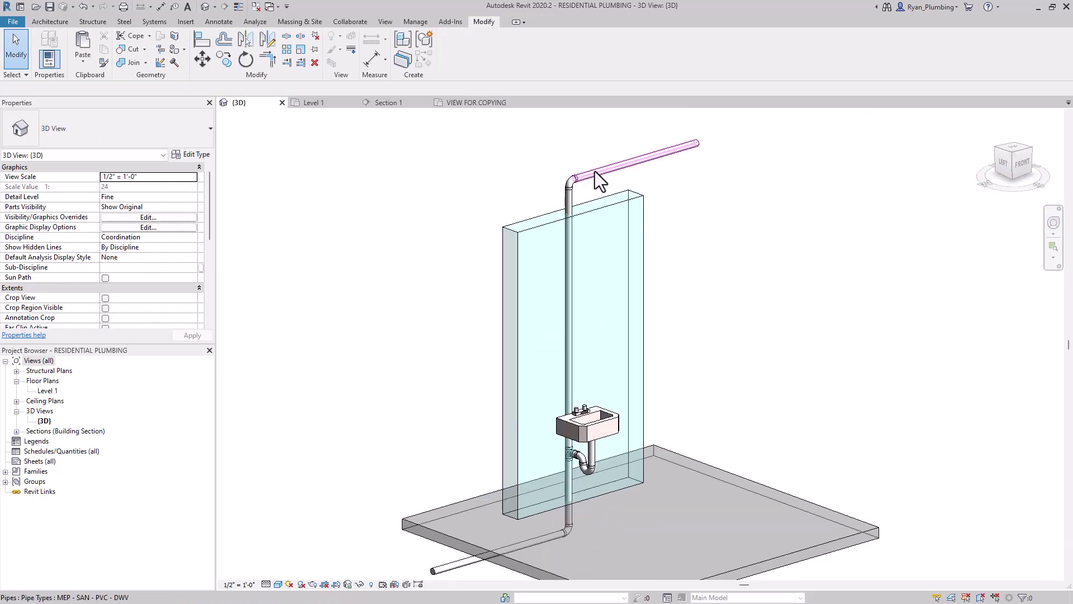
{"action": "scroll", "coordinate": [580, 371], "scroll_direction": "up", "scroll_amount": 2}
{"action": "scroll", "coordinate": [605, 268], "scroll_direction": "down", "scroll_amount": 2}
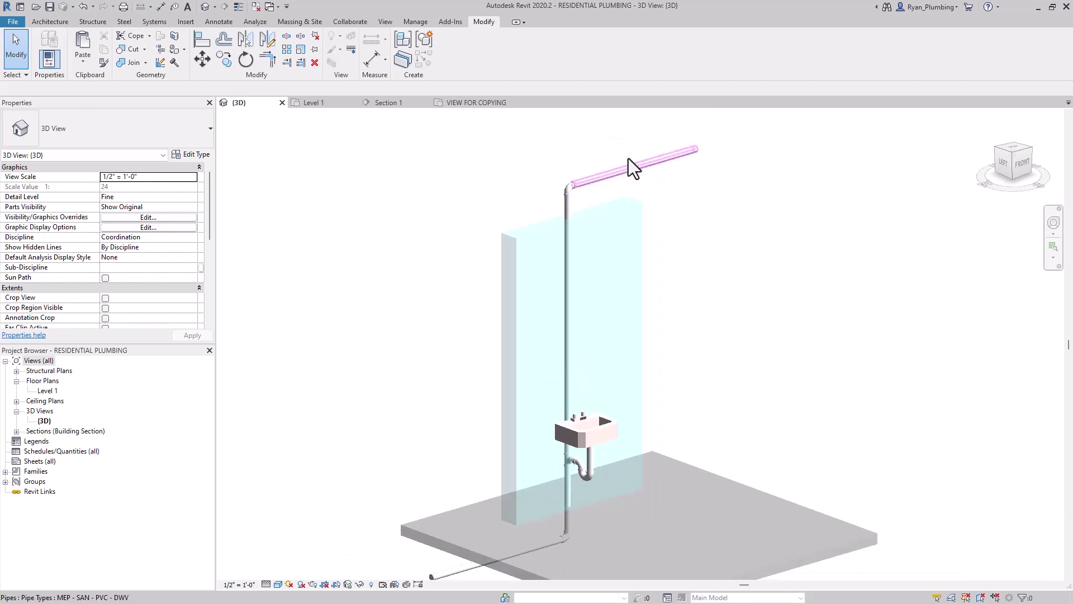
{"action": "key", "text": "Tab"}
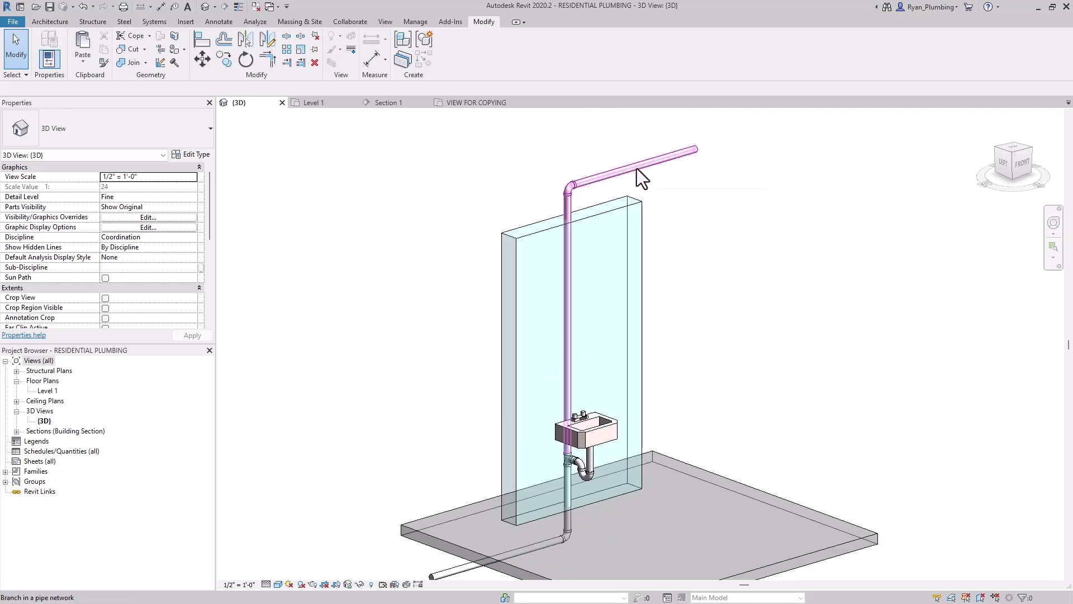
{"action": "left_click", "coordinate": [699, 154]}
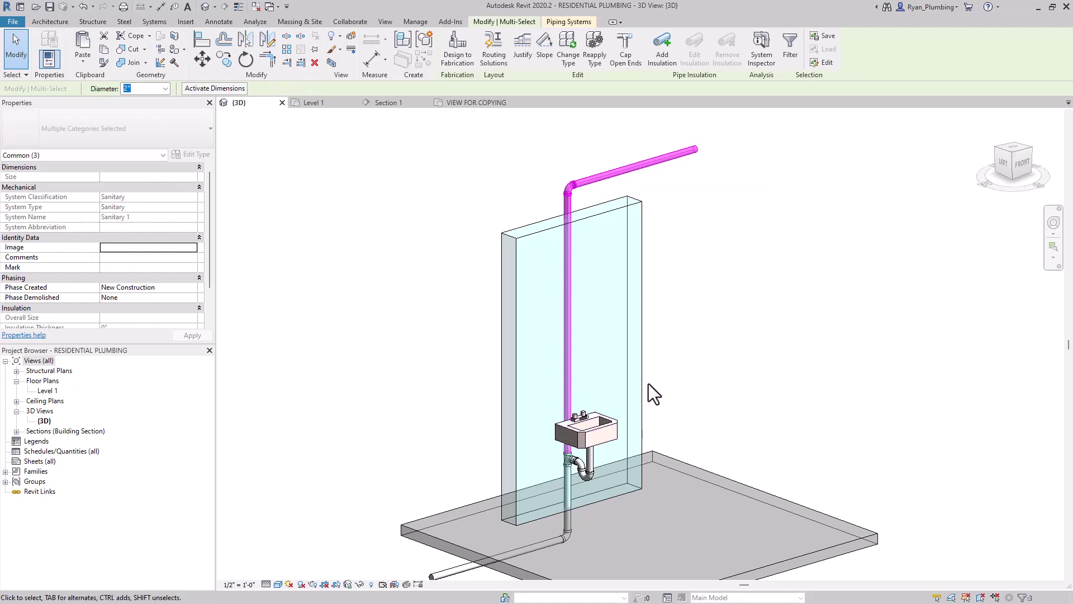
{"action": "left_click", "coordinate": [570, 43]}
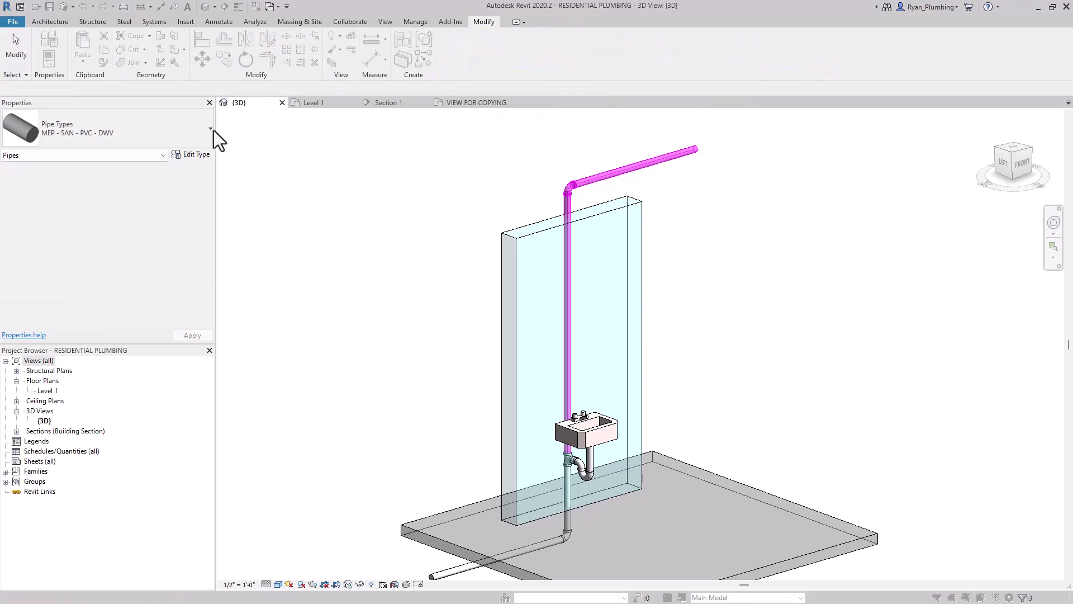
{"action": "left_click", "coordinate": [82, 130]}
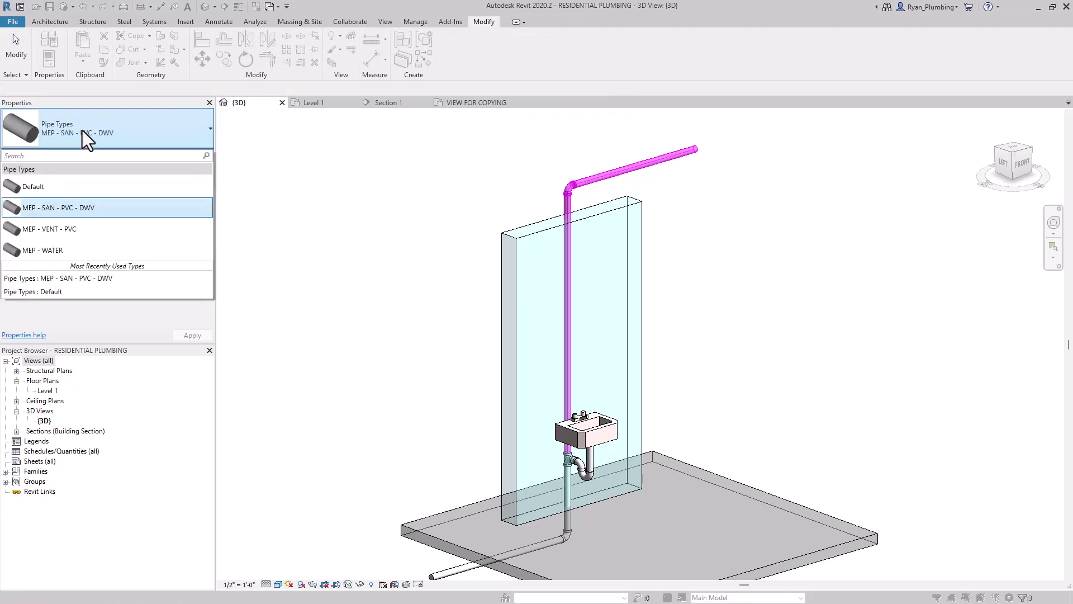
{"action": "left_click", "coordinate": [59, 230]}
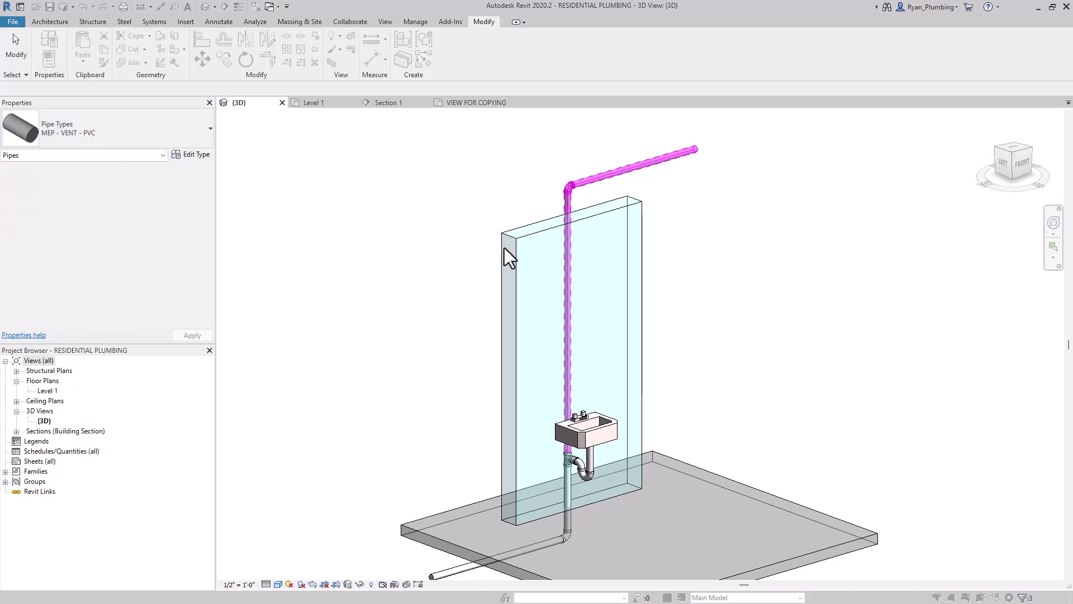
{"action": "left_click", "coordinate": [775, 258]}
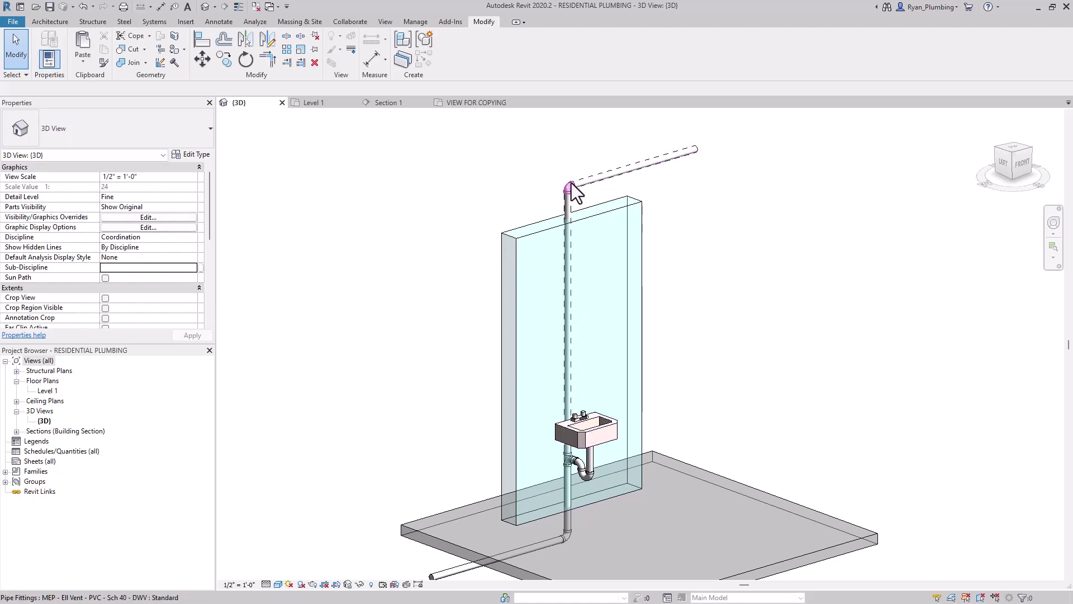
- Move the sink about 7" farther out from the wall with its drainage piping attached
{"action": "middle_click_drag", "start_coordinate": [719, 363], "coordinate": [738, 367]}
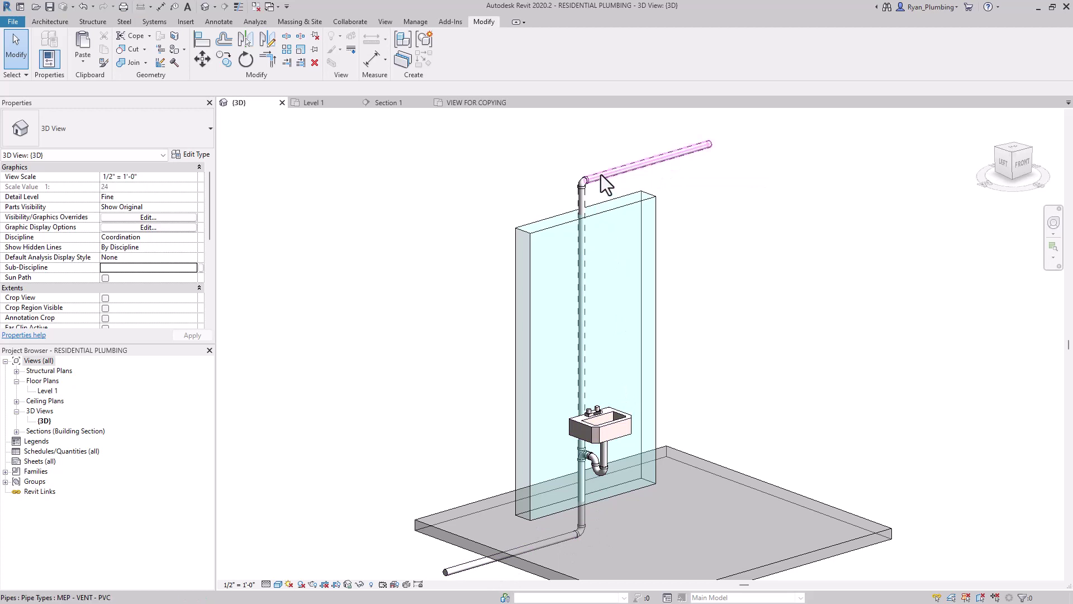
{"action": "scroll", "coordinate": [588, 507], "scroll_direction": "up", "scroll_amount": 8}
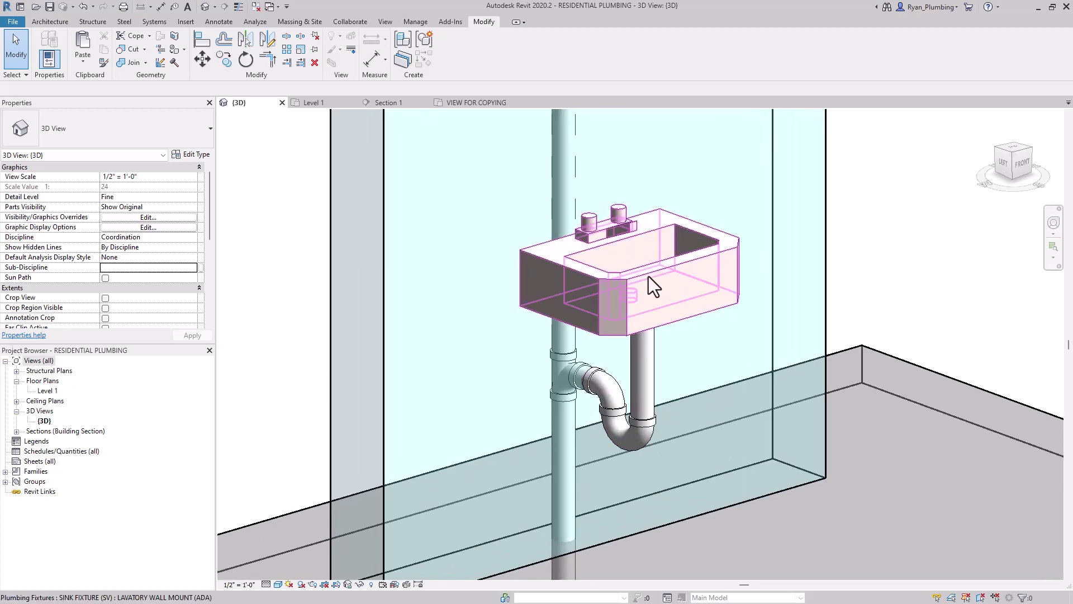
{"action": "left_click", "coordinate": [685, 259]}
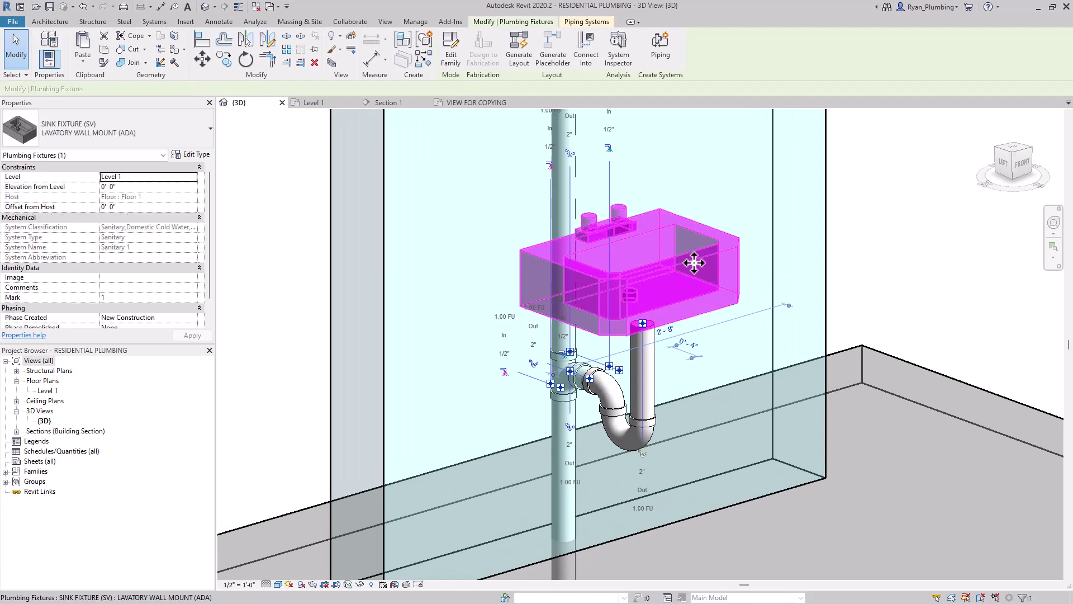
{"action": "left_click_drag", "start_coordinate": [693, 262], "coordinate": [721, 275]}
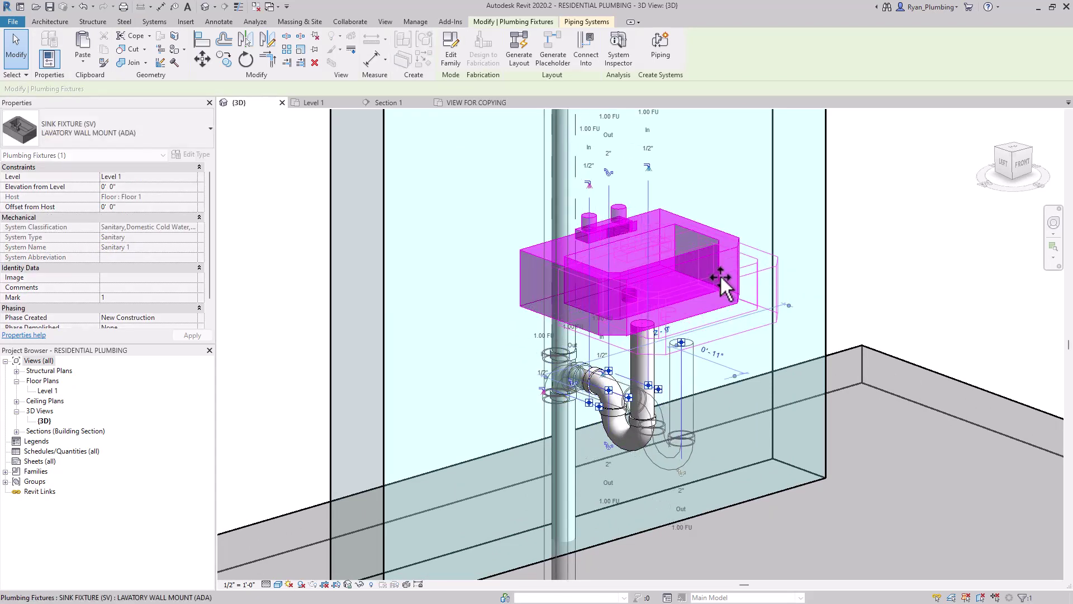
{"action": "left_click", "coordinate": [938, 249]}
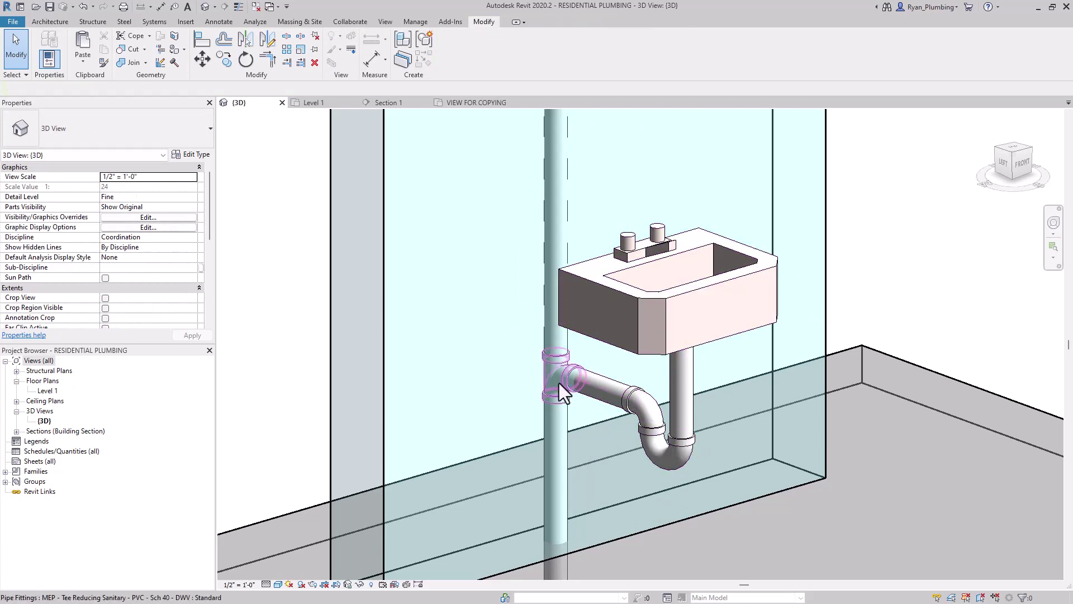
{"action": "key", "text": "z"}
{"action": "key", "text": "f"}
{"action": "scroll", "coordinate": [744, 346], "scroll_direction": "down", "scroll_amount": 2}
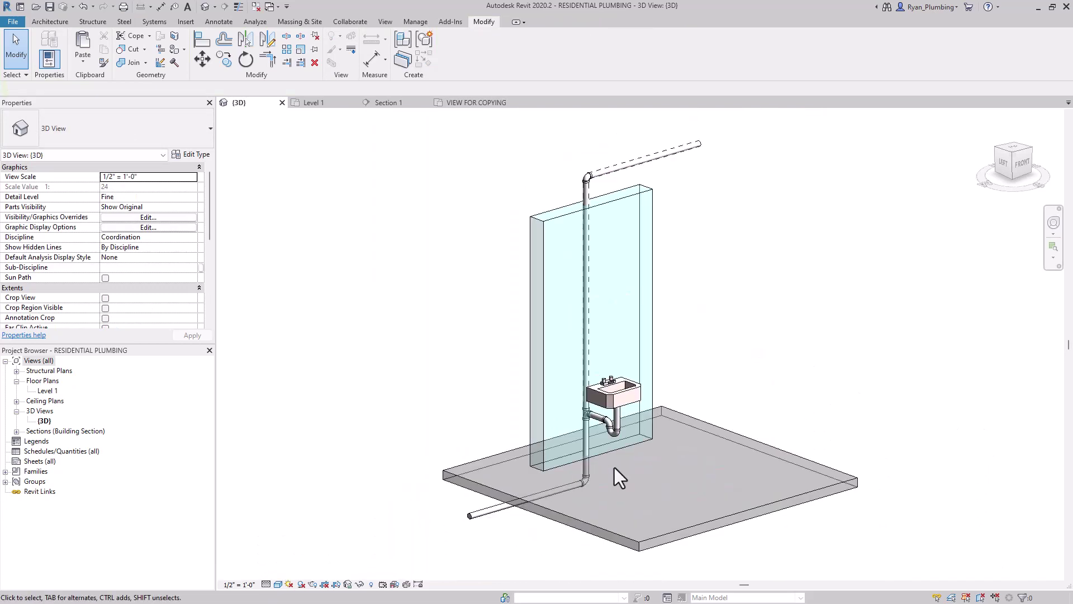
{"action": "scroll", "coordinate": [595, 491], "scroll_direction": "up", "scroll_amount": 2}
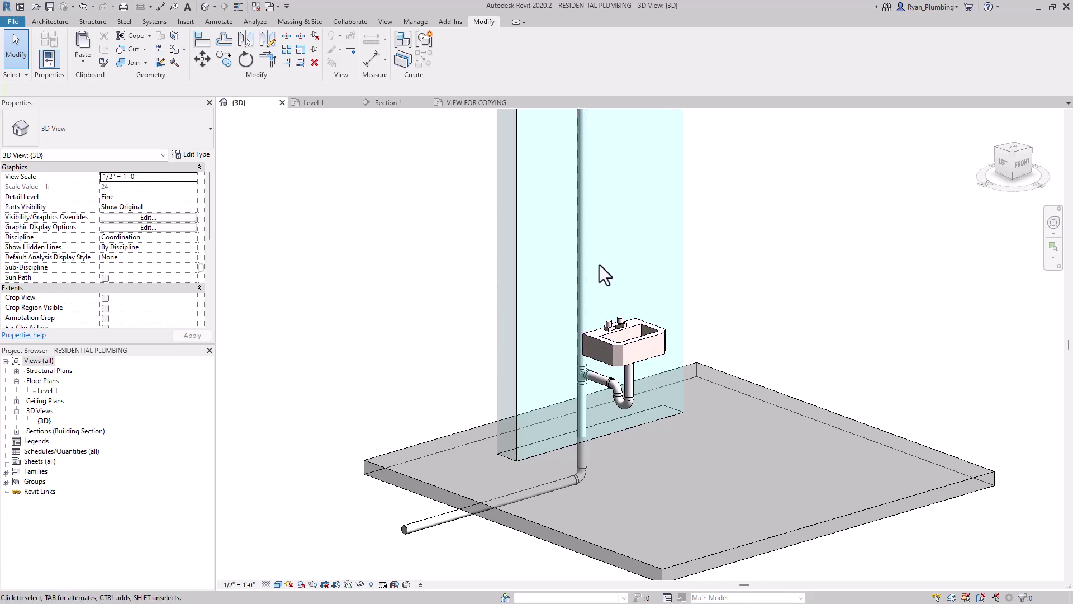
{"action": "scroll", "coordinate": [581, 279], "scroll_direction": "up", "scroll_amount": 4}
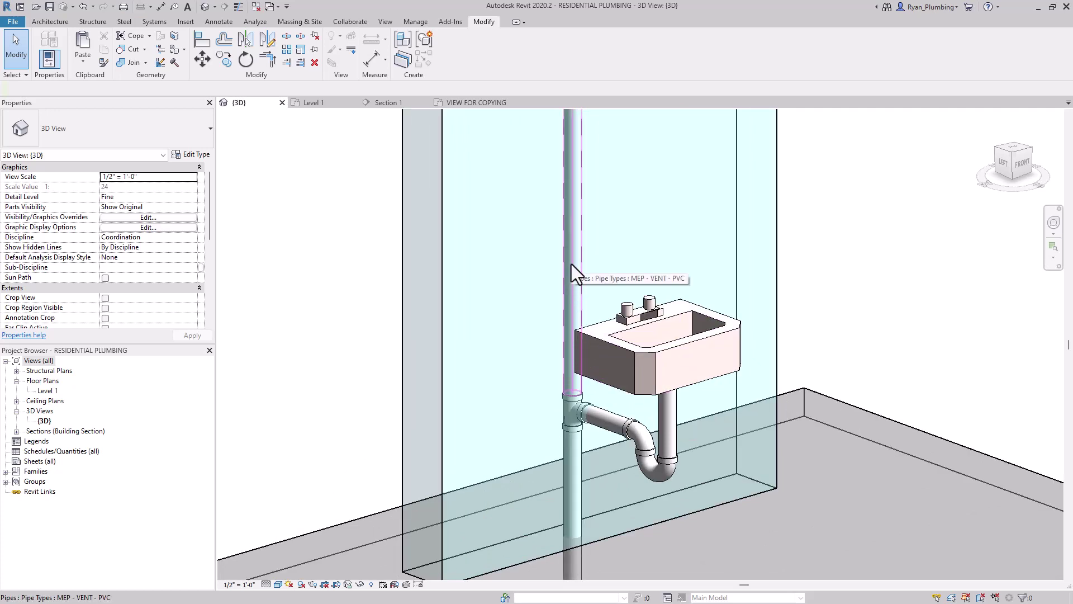
- Mirror the sink with its P-trap and trap arm about the wall's centerline in the Level 1 plan
{"action": "left_click_drag", "start_coordinate": [571, 264], "coordinate": [803, 521]}
{"action": "scroll", "coordinate": [581, 407], "scroll_direction": "down", "scroll_amount": 3}
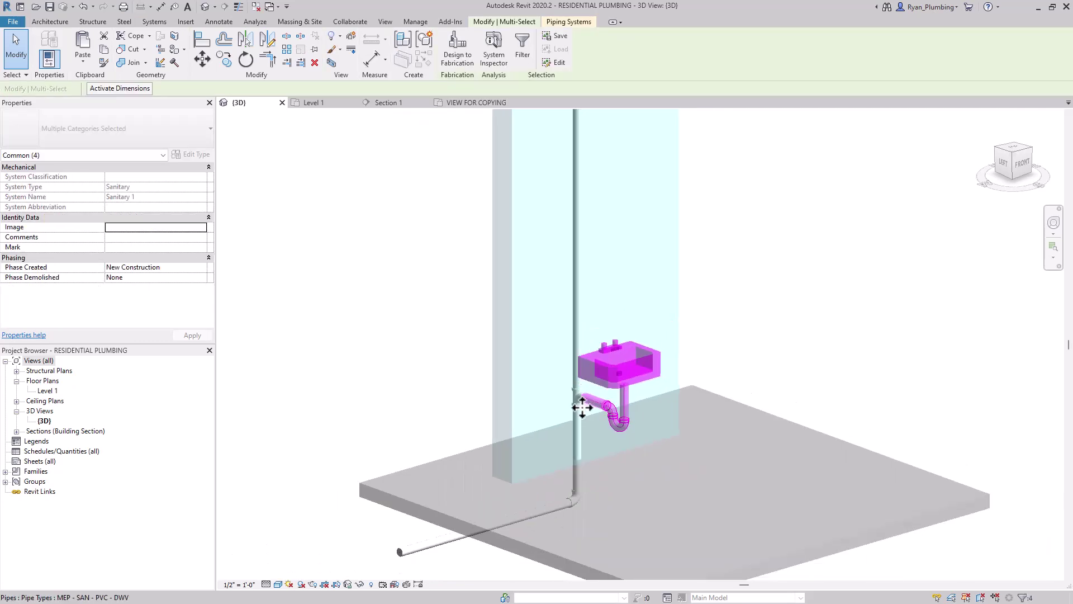
{"action": "scroll", "coordinate": [582, 407], "scroll_direction": "down", "scroll_amount": 2}
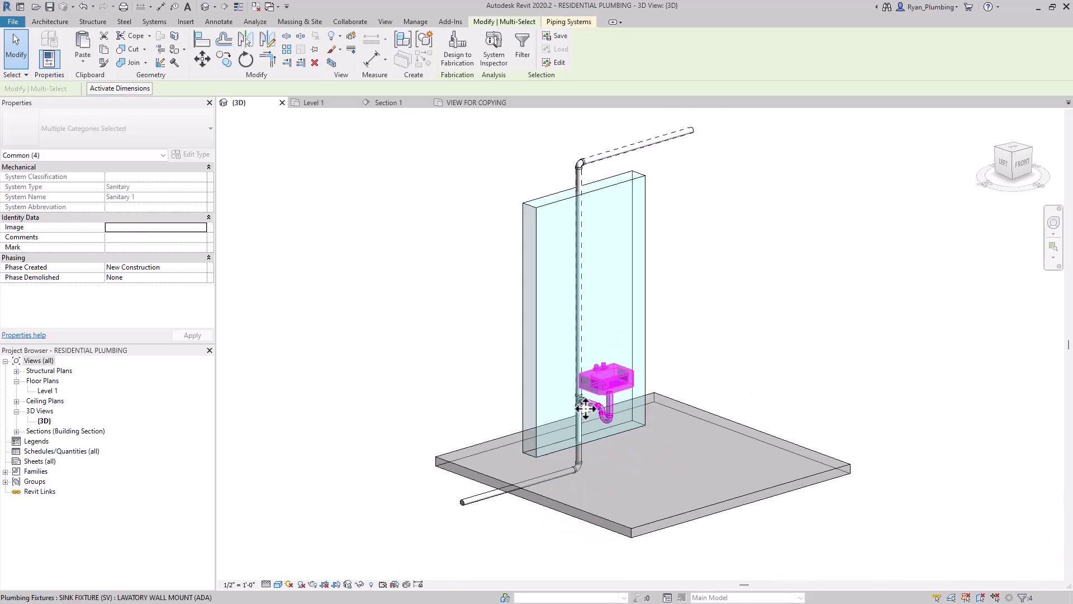
{"action": "left_click", "coordinate": [318, 103]}
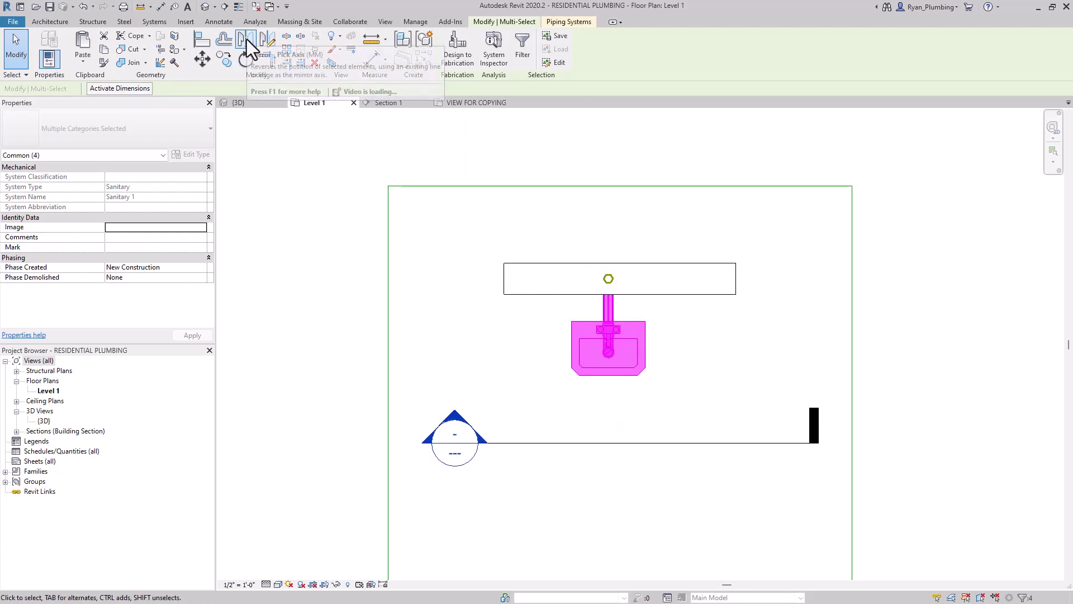
{"action": "left_click", "coordinate": [247, 38]}
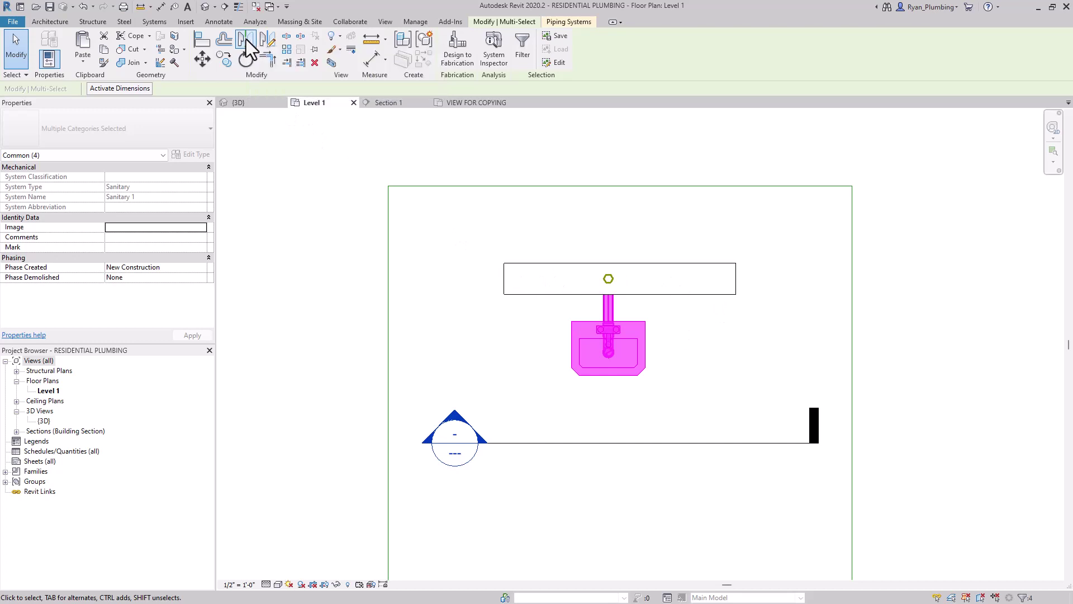
{"action": "left_click", "coordinate": [684, 278]}
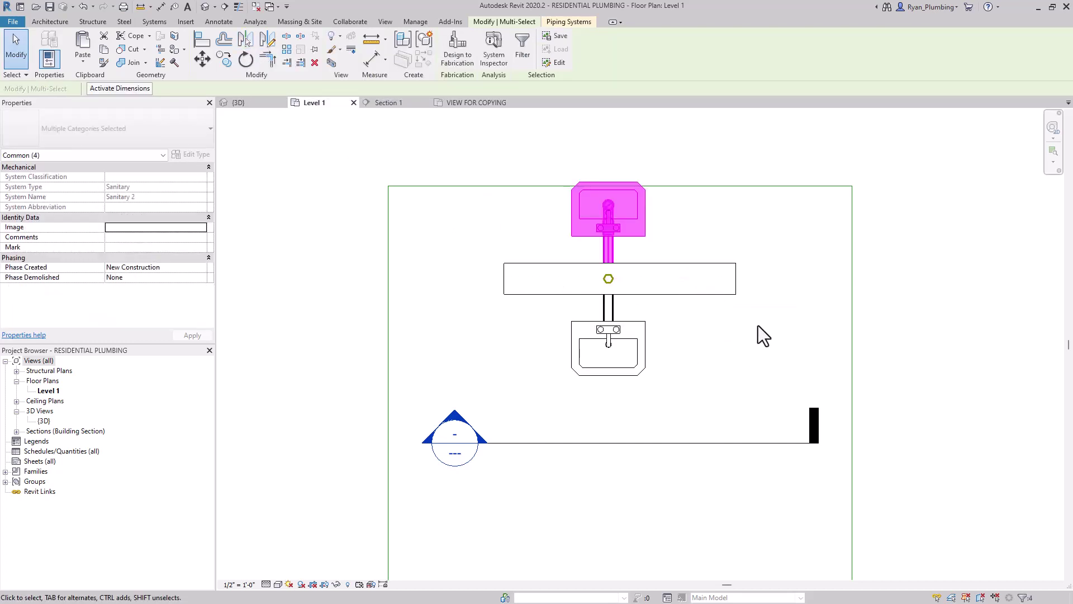
{"action": "left_click", "coordinate": [974, 336]}
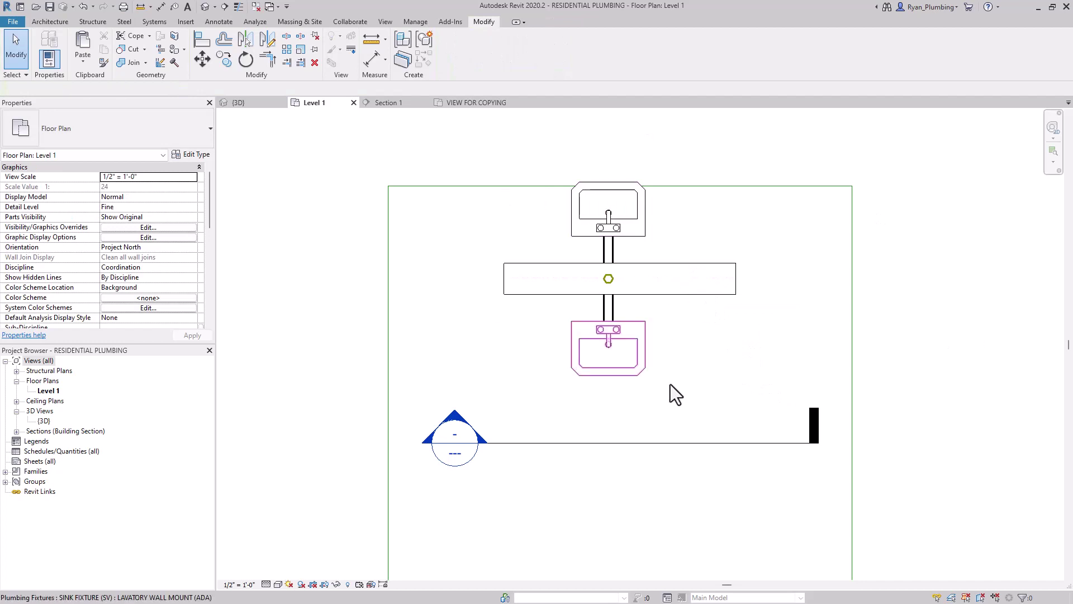
- Convert the sanitary tee in the wall into a double fitting with an added outlet facing the mirrored sink, working in the 3D view
{"action": "left_click", "coordinate": [239, 103]}
{"action": "scroll", "coordinate": [564, 453], "scroll_direction": "up", "scroll_amount": 3}
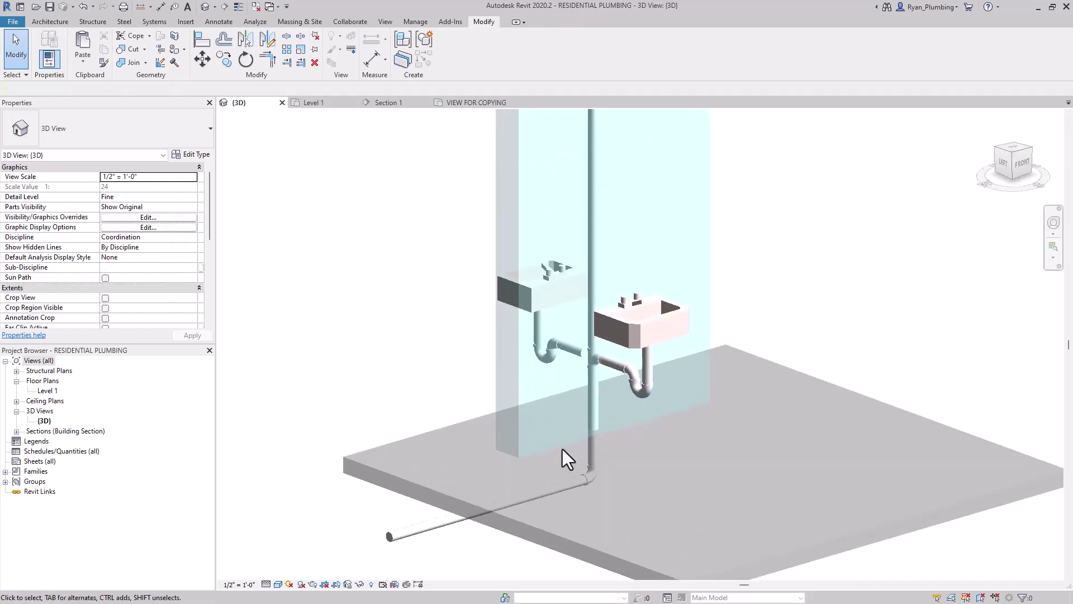
{"action": "scroll", "coordinate": [598, 348], "scroll_direction": "up", "scroll_amount": 3}
{"action": "scroll", "coordinate": [598, 347], "scroll_direction": "up", "scroll_amount": 4}
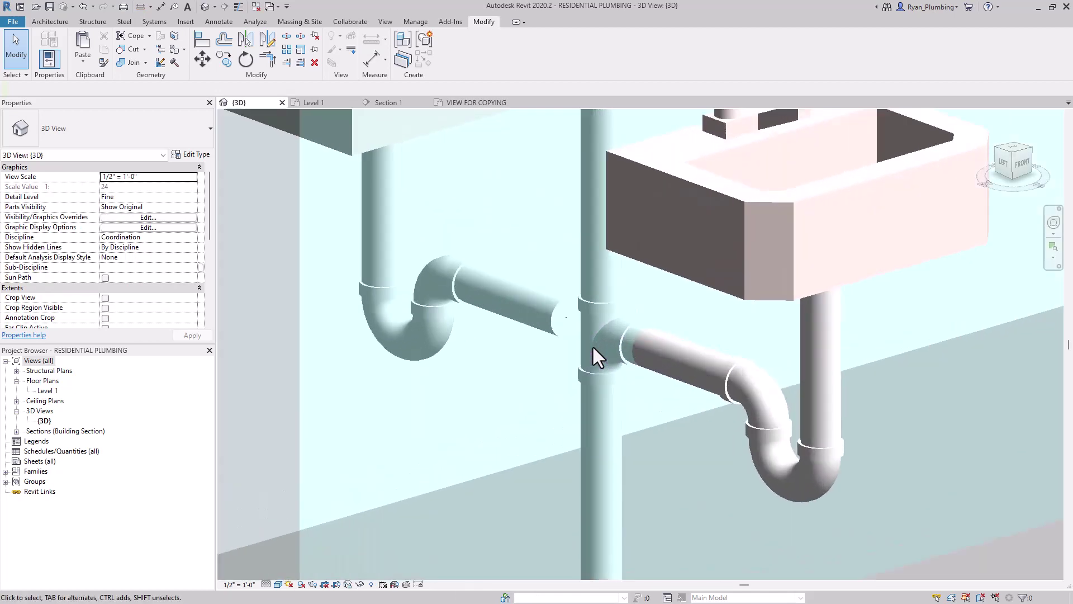
{"action": "scroll", "coordinate": [596, 313], "scroll_direction": "down", "scroll_amount": 2}
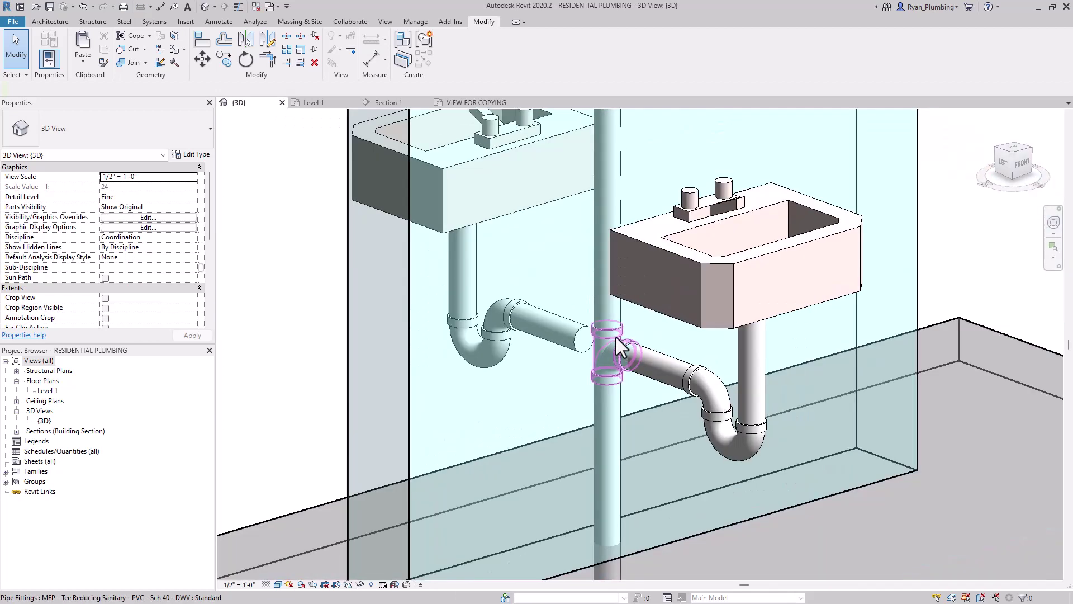
{"action": "left_click", "coordinate": [615, 337]}
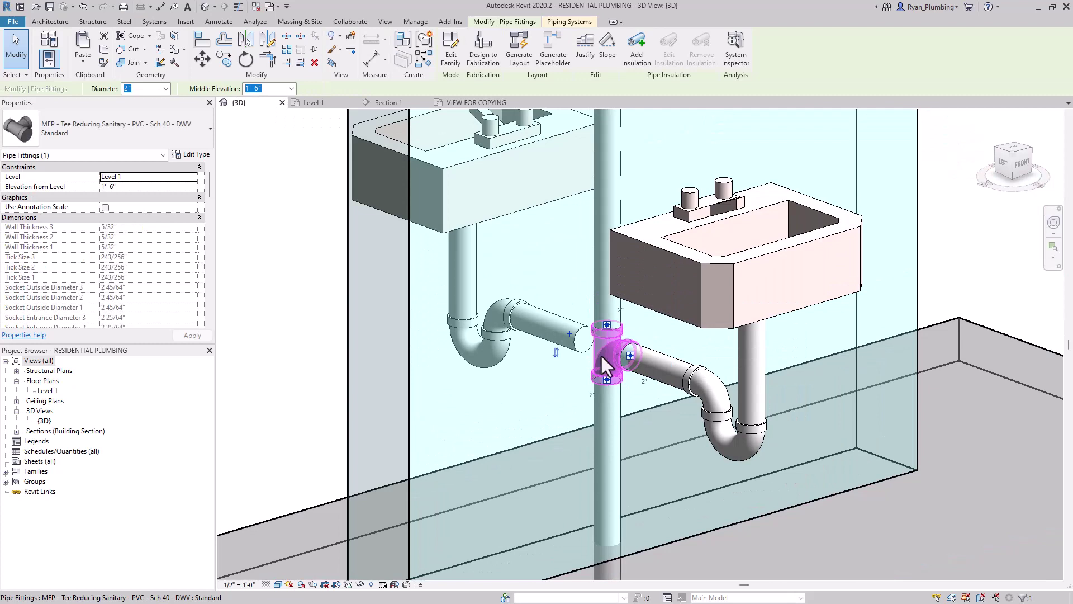
{"action": "scroll", "coordinate": [600, 353], "scroll_direction": "up", "scroll_amount": 3}
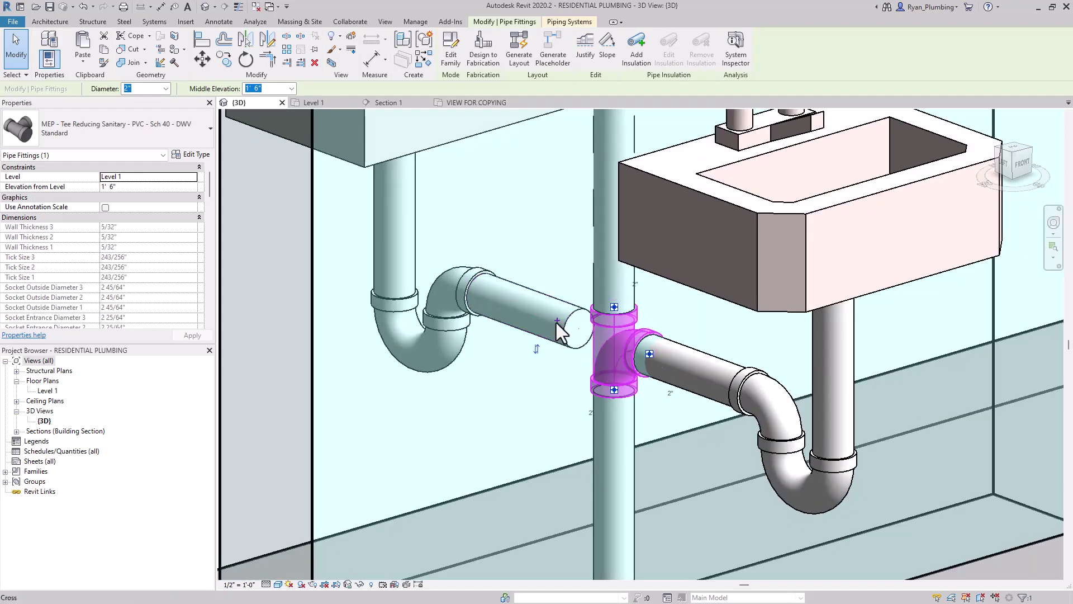
{"action": "key", "text": "Escape"}
{"action": "scroll", "coordinate": [639, 441], "scroll_direction": "down", "scroll_amount": 3}
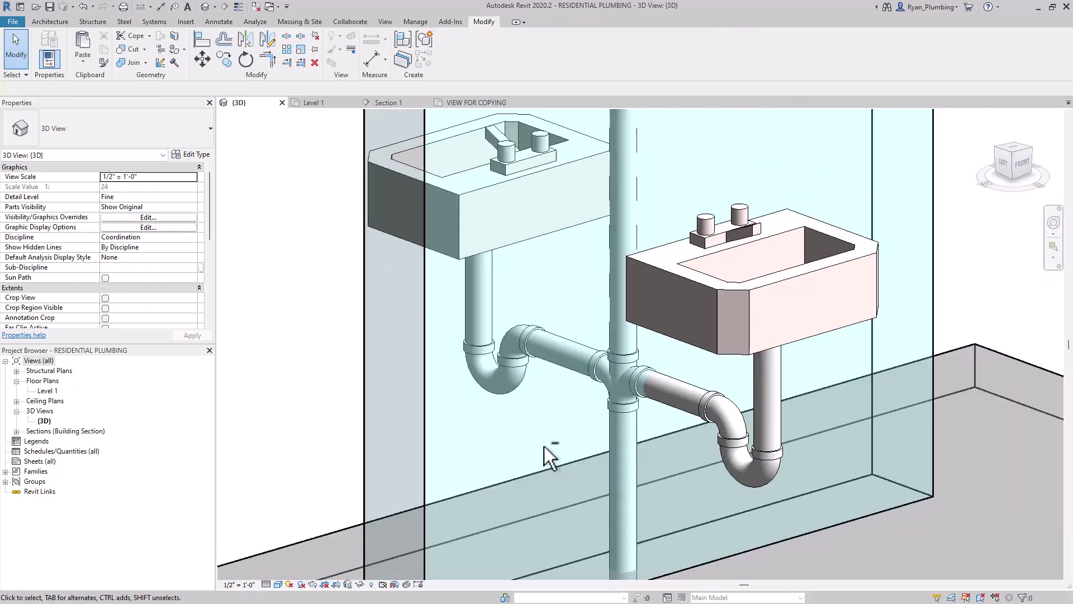
- Connect the end of the mirrored sink's trap arm pipe to the new outlet of the double fitting
{"action": "mouse_move", "coordinate": [544, 447]}
{"action": "middle_mouse_down", "text": "shift"}
{"action": "mouse_move", "coordinate": [712, 449]}
{"action": "mouse_move", "coordinate": [592, 453]}
{"action": "mouse_move", "coordinate": [557, 432]}
{"action": "middle_mouse_up", "text": "shift"}
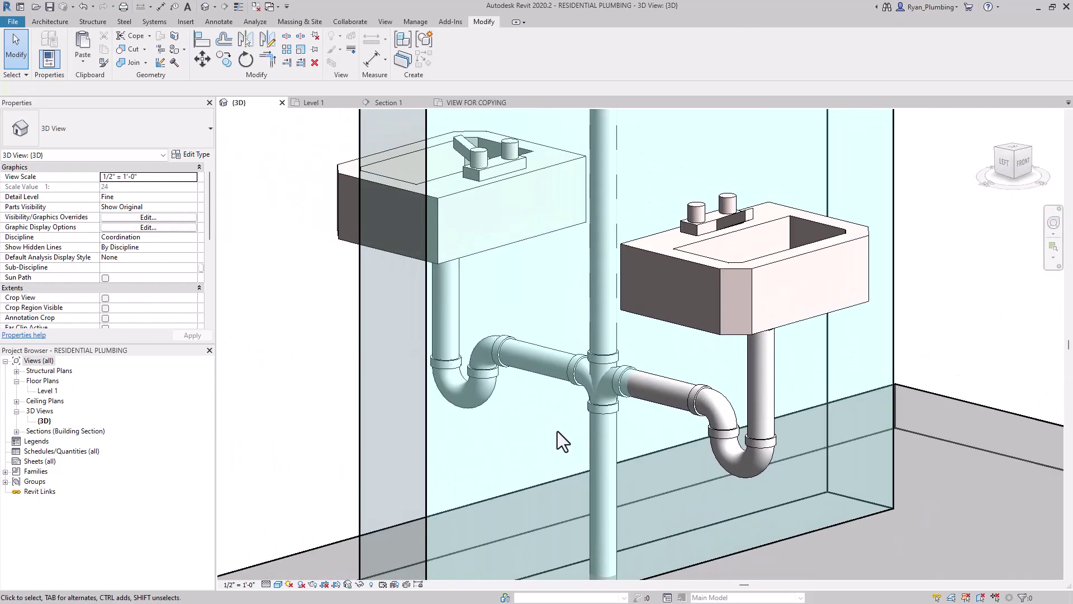
{"action": "left_click", "coordinate": [539, 378]}
{"action": "middle_click_drag", "start_coordinate": [539, 378], "coordinate": [643, 391], "text": "shift"}
{"action": "scroll", "coordinate": [629, 358], "scroll_direction": "up", "scroll_amount": 5}
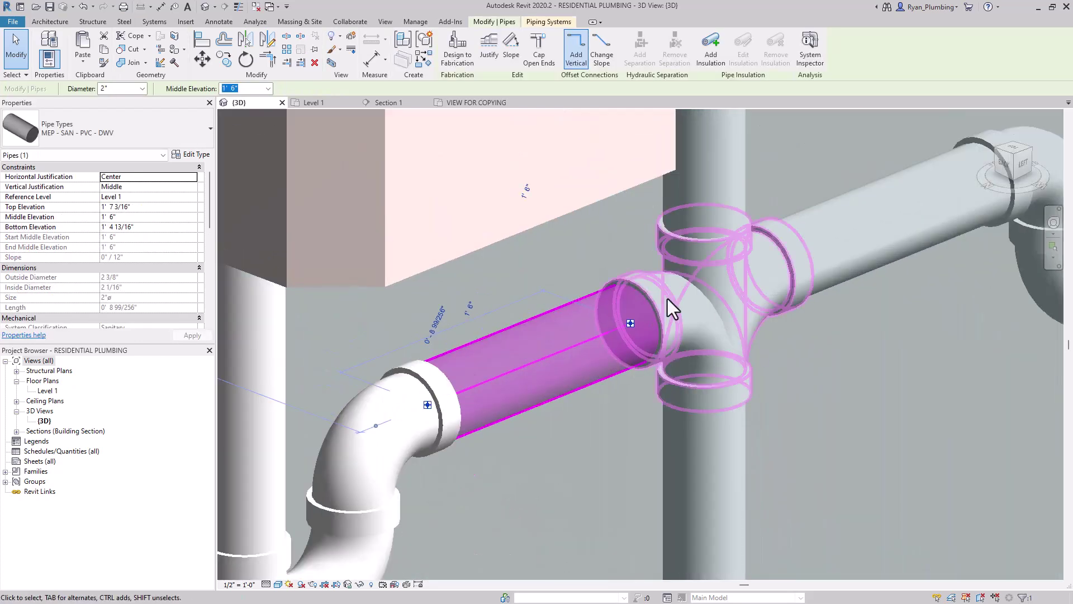
{"action": "left_click_drag", "start_coordinate": [630, 322], "coordinate": [637, 326]}
{"action": "left_click", "coordinate": [877, 412]}
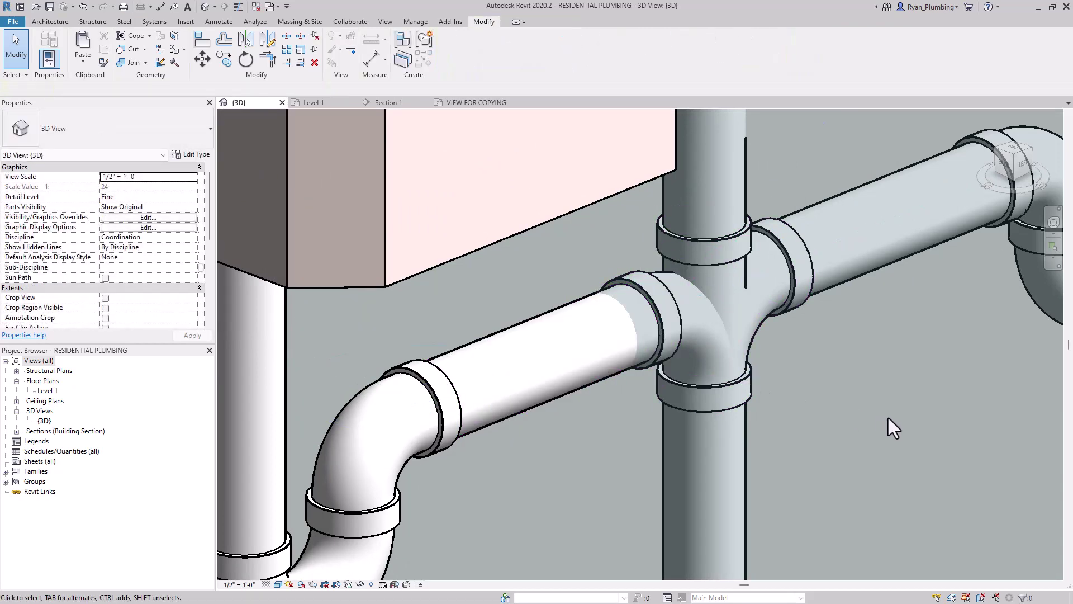
{"action": "middle_click_drag", "start_coordinate": [887, 419], "coordinate": [693, 410], "text": "shift"}
{"action": "scroll", "coordinate": [606, 386], "scroll_direction": "down", "scroll_amount": 10}
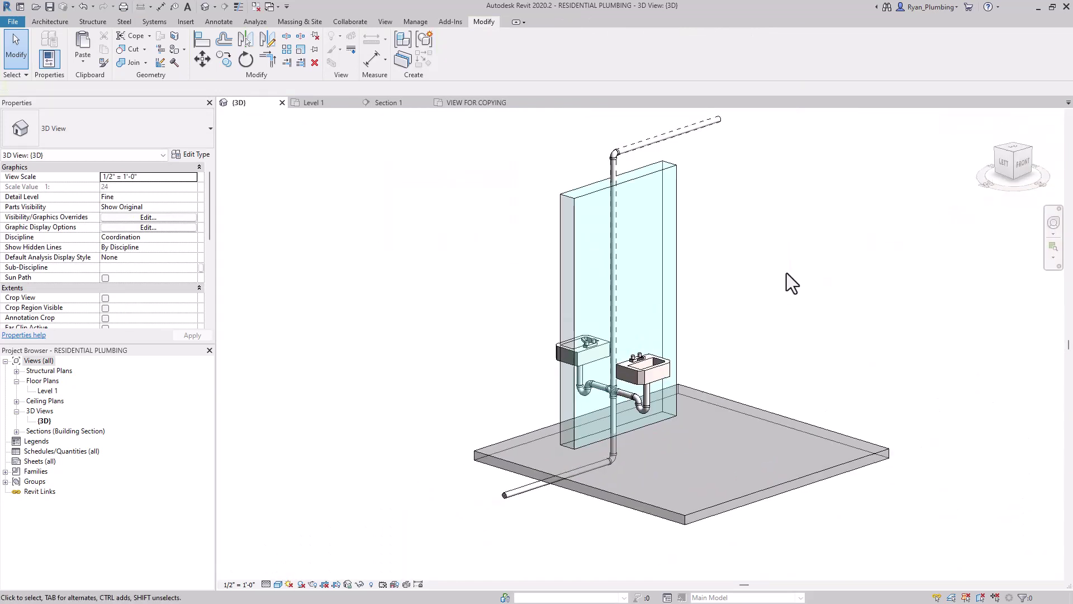
{"action": "middle_click_drag", "start_coordinate": [800, 298], "coordinate": [796, 345]}
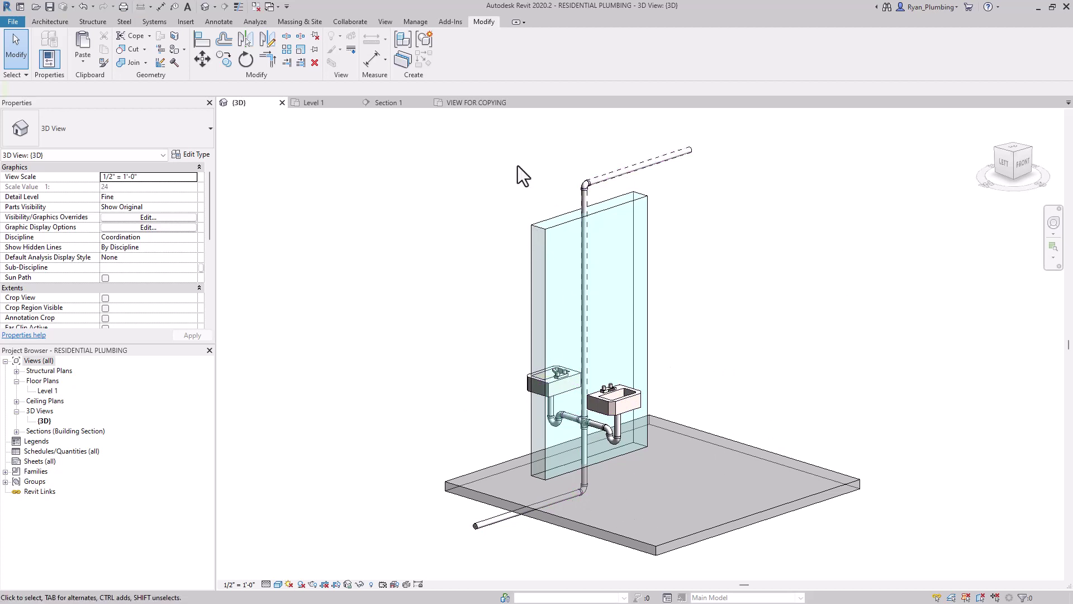
- Paste the LAVS (B2B) assembly group from the fixture warehouse's VIEW FOR COPYING into Level 1 beside the existing back-to-back sinks
{"action": "left_click", "coordinate": [476, 103]}
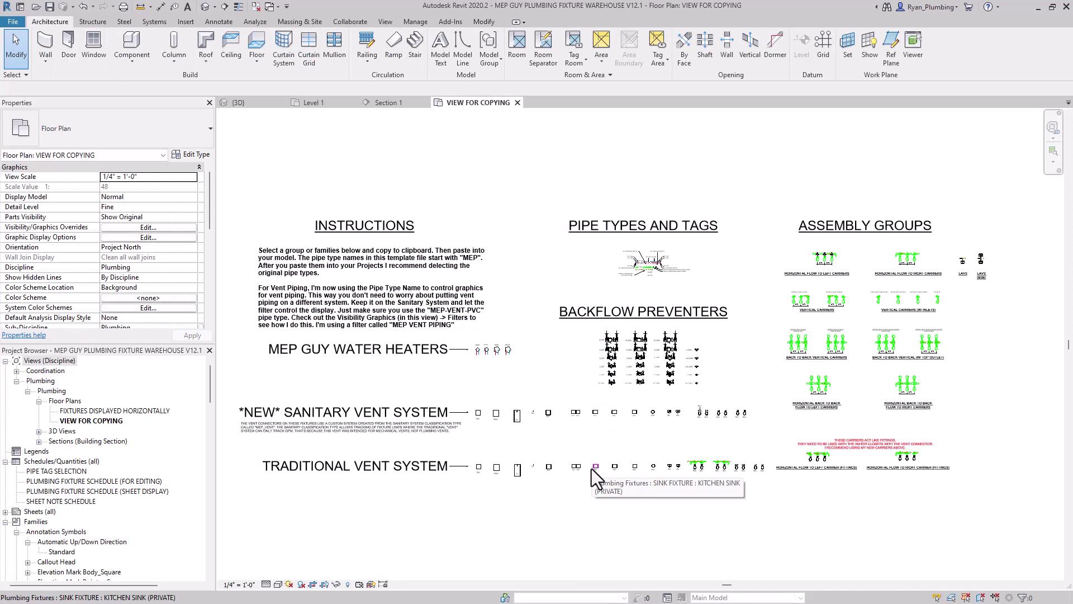
{"action": "middle_click_drag", "start_coordinate": [815, 186], "coordinate": [829, 169]}
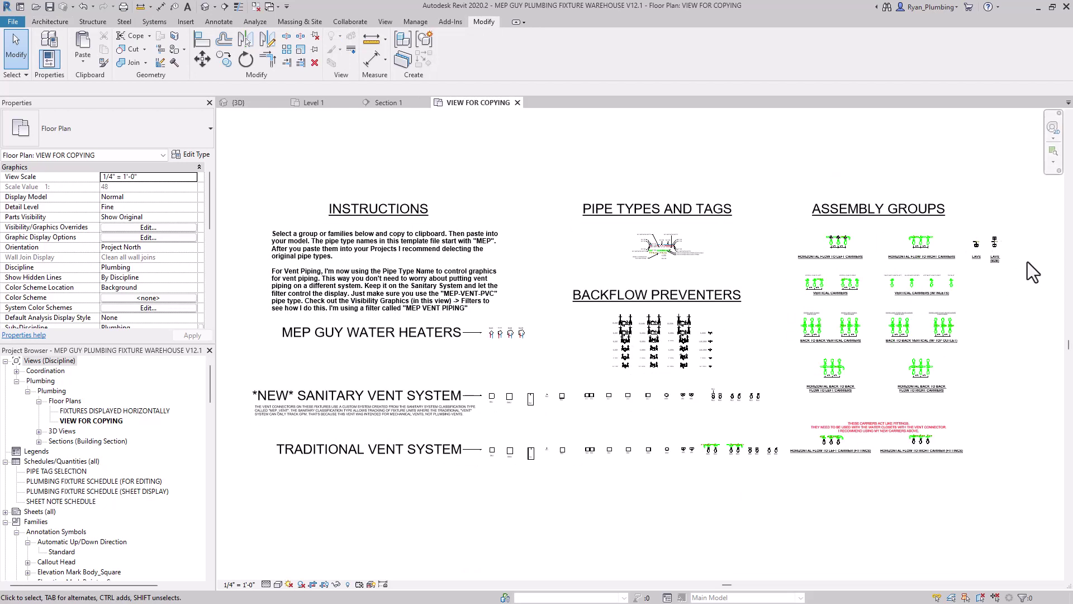
{"action": "scroll", "coordinate": [1008, 249], "scroll_direction": "up", "scroll_amount": 4}
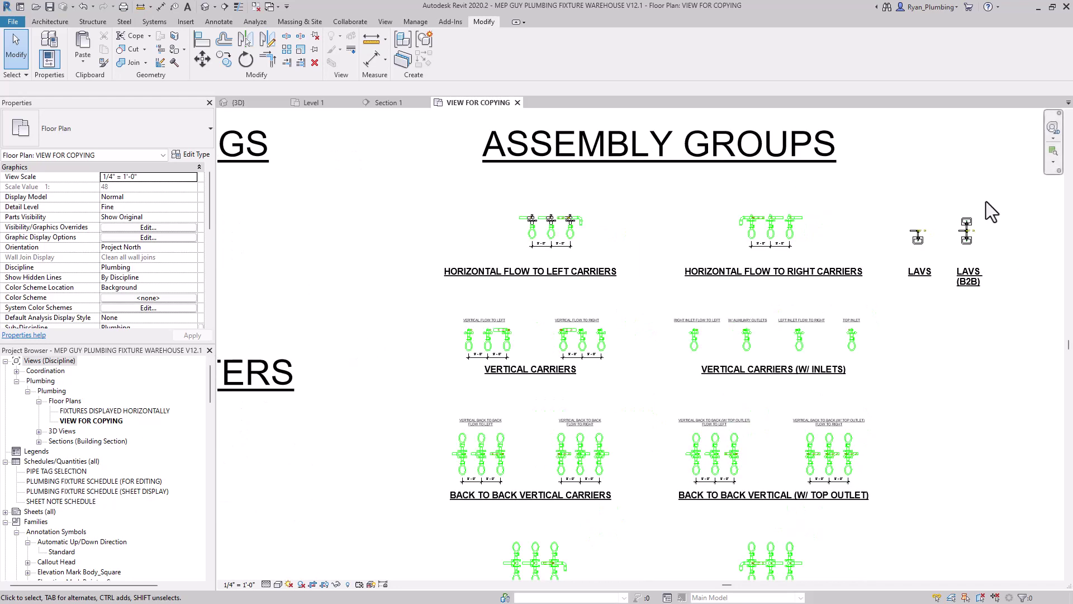
{"action": "scroll", "coordinate": [1014, 234], "scroll_direction": "up", "scroll_amount": 5}
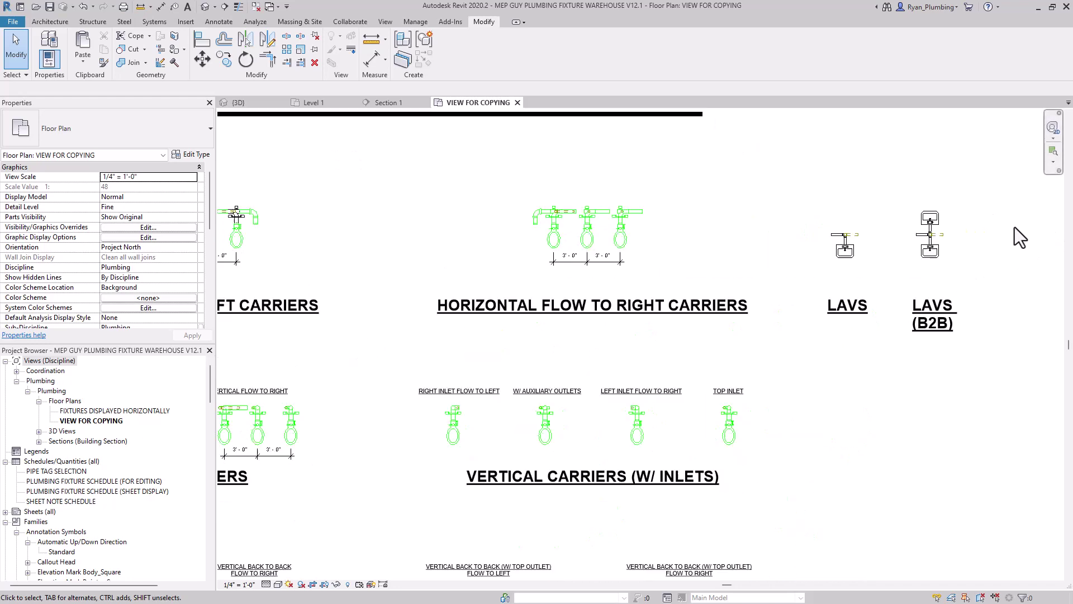
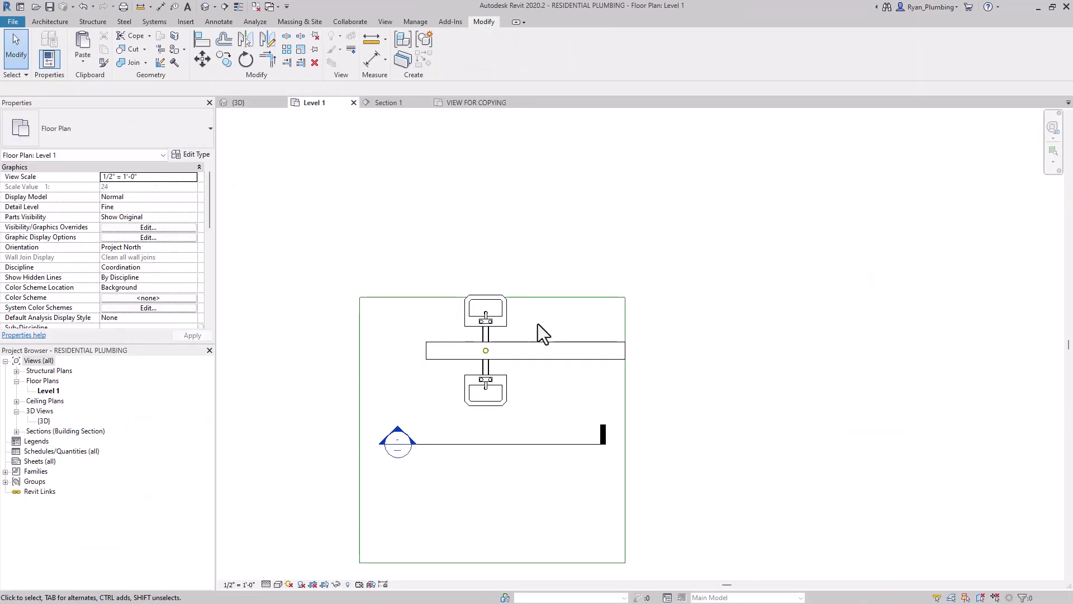
{"action": "left_click", "coordinate": [83, 61]}
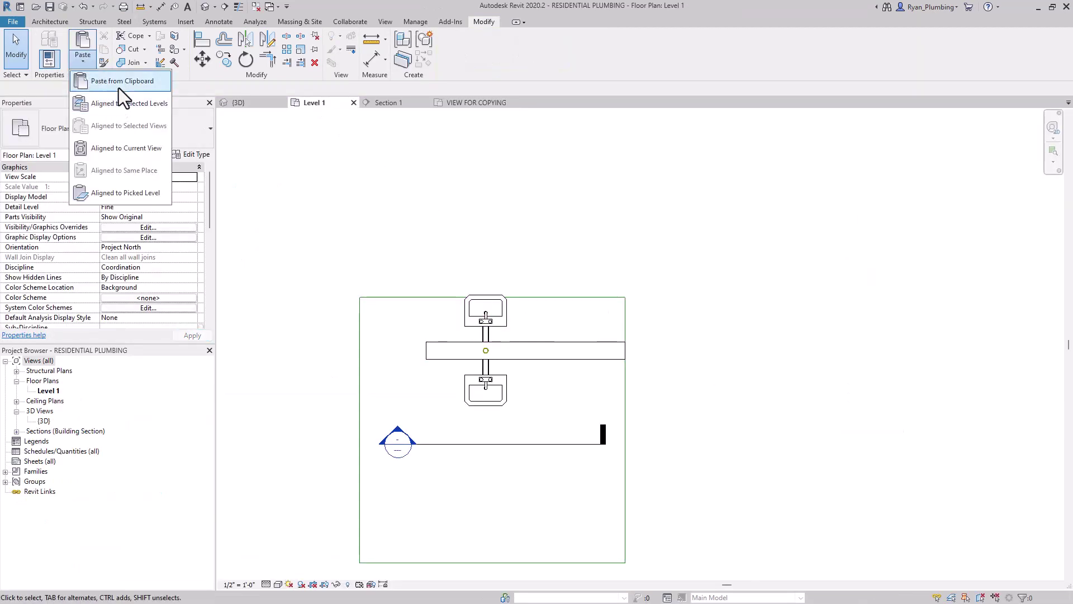
{"action": "left_click", "coordinate": [118, 82]}
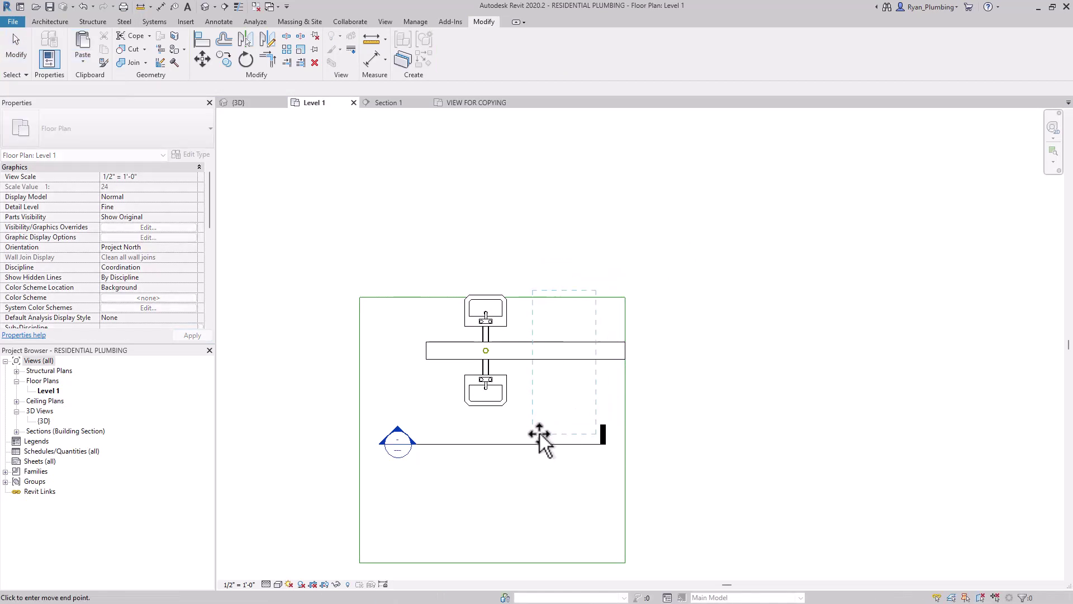
{"action": "left_click", "coordinate": [548, 436]}
{"action": "scroll", "coordinate": [603, 366], "scroll_direction": "up", "scroll_amount": 3}
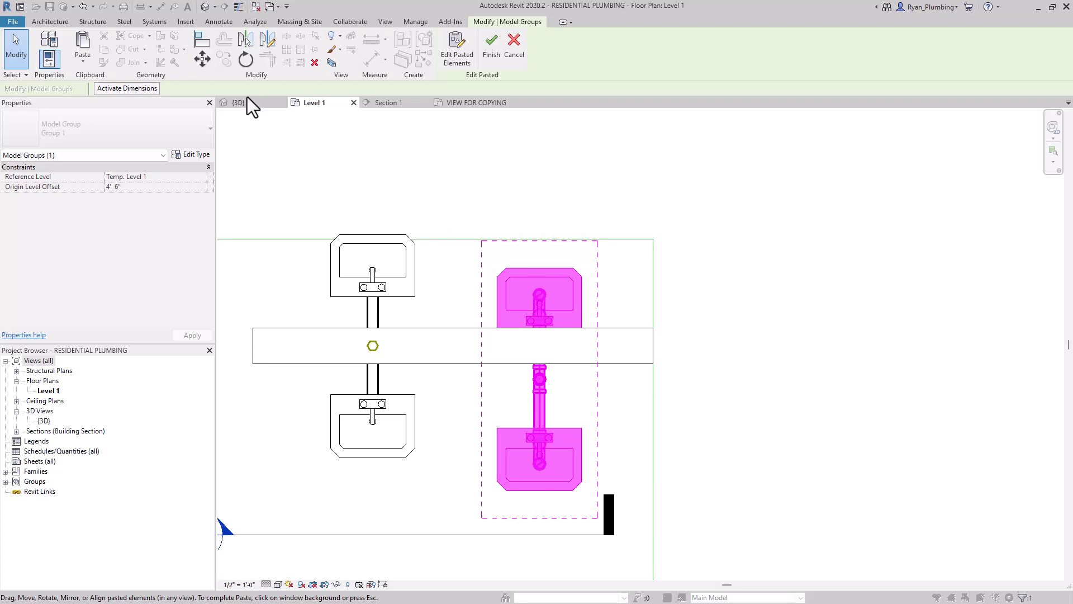
- Move the pasted lavatory group by its stack center onto the wall's centerline and finish the paste
{"action": "left_click", "coordinate": [203, 58]}
{"action": "scroll", "coordinate": [550, 394], "scroll_direction": "up", "scroll_amount": 2}
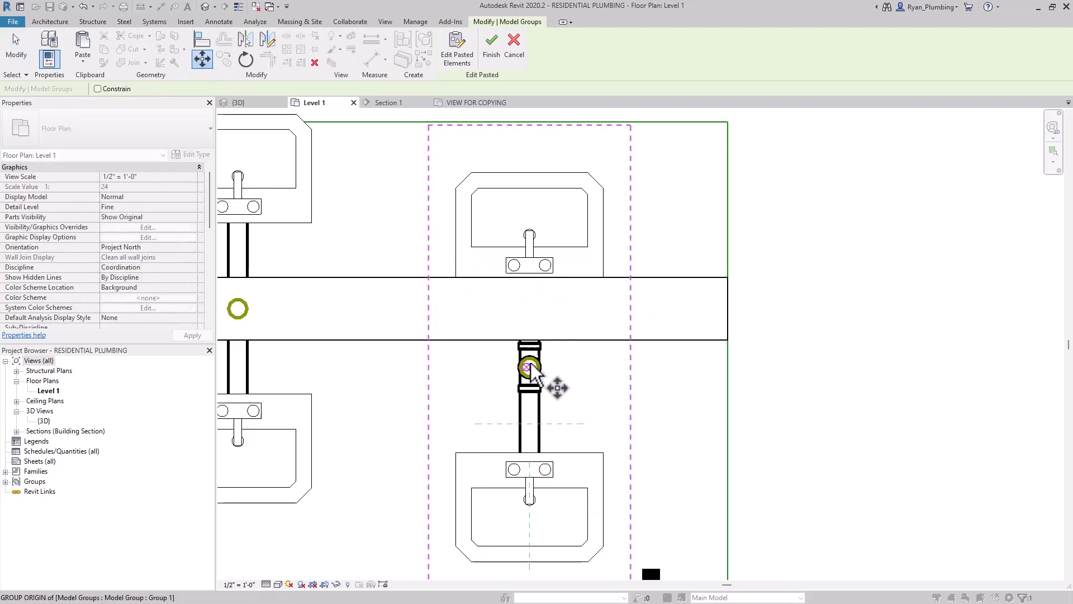
{"action": "left_click", "coordinate": [528, 367]}
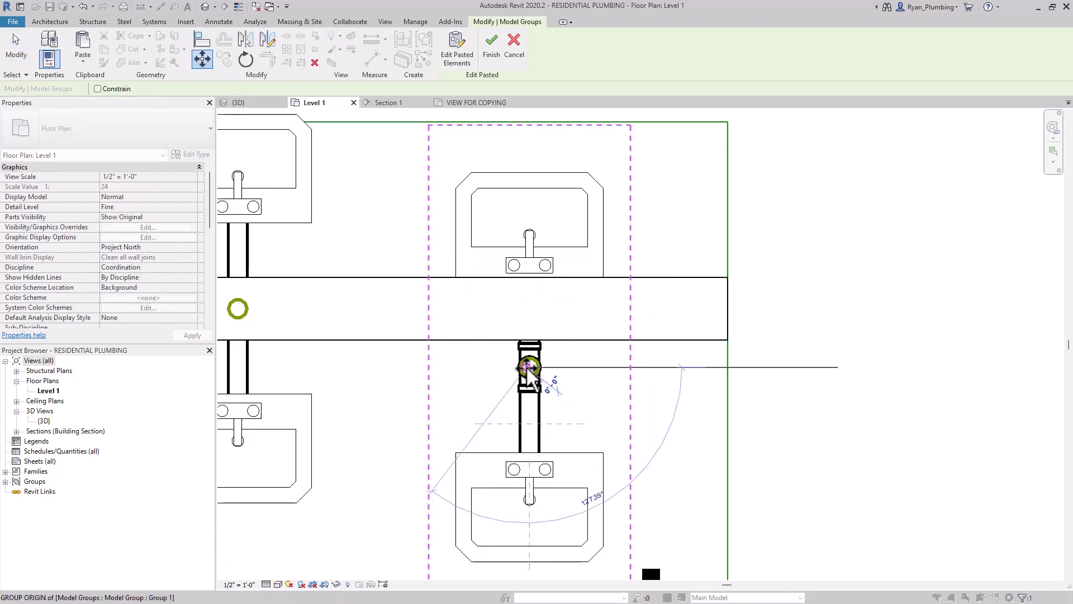
{"action": "left_click", "coordinate": [529, 309]}
{"action": "left_click", "coordinate": [681, 407]}
{"action": "scroll", "coordinate": [680, 407], "scroll_direction": "down", "scroll_amount": 3}
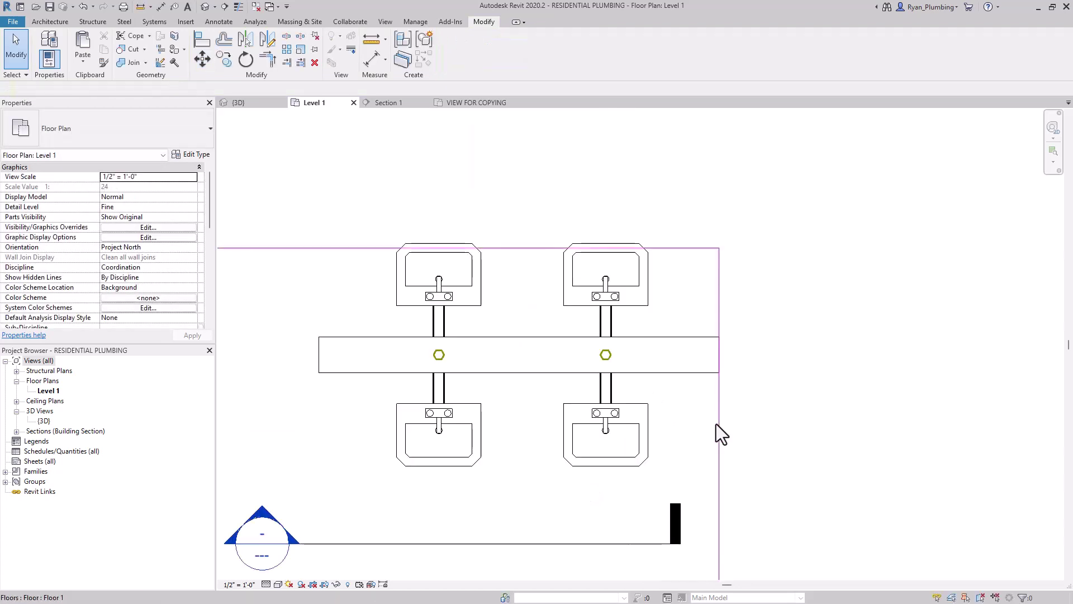
{"action": "middle_click_drag", "start_coordinate": [813, 397], "coordinate": [864, 330]}
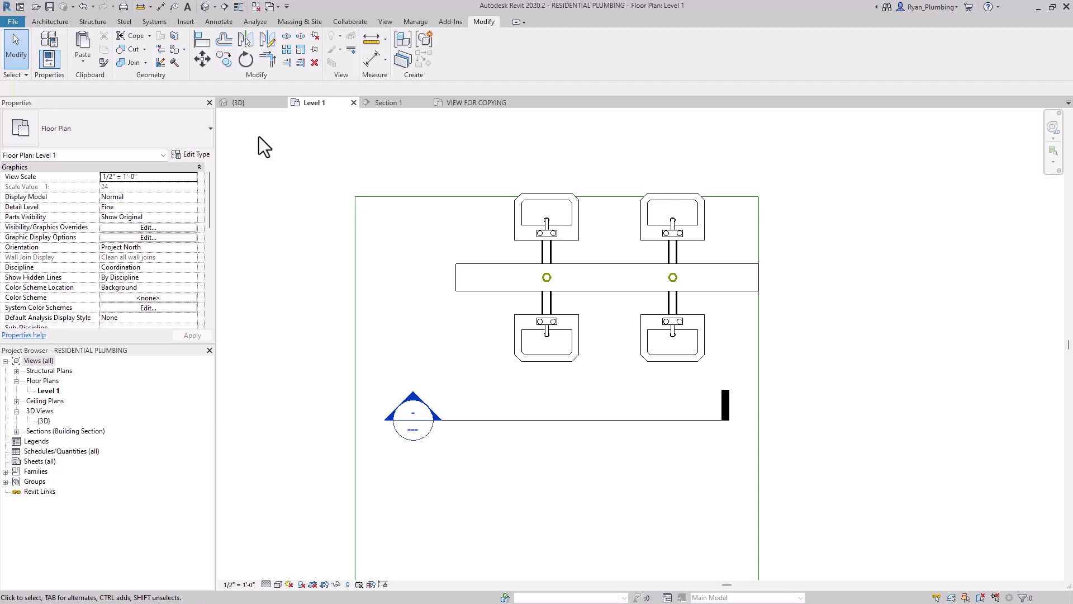
- Delete the elbow under the first stack in the 3D view and extend the under-floor drain pipe to the second stack's drain
{"action": "left_click", "coordinate": [243, 104]}
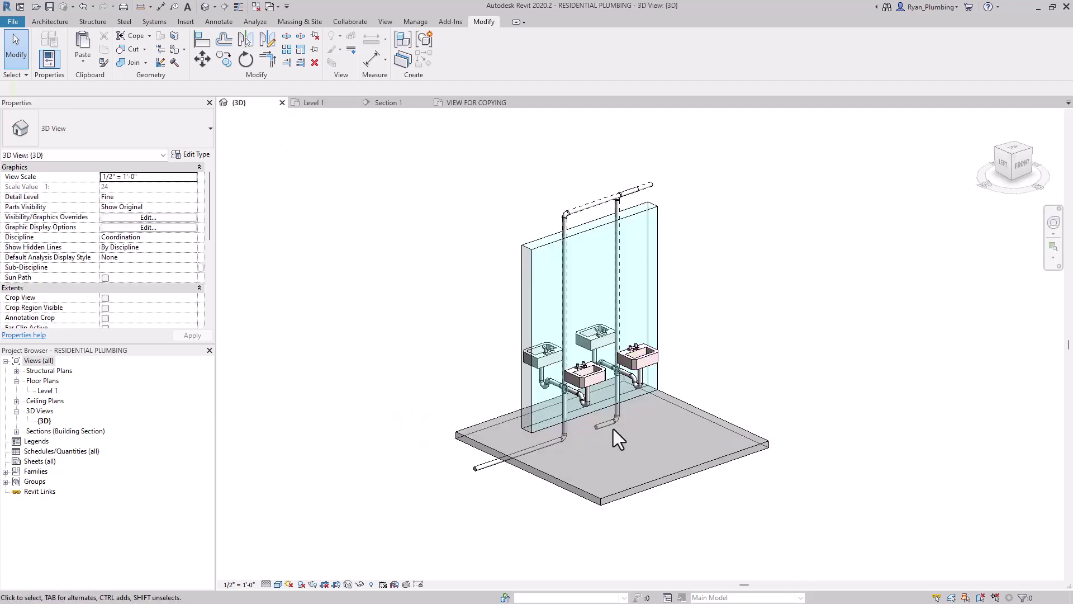
{"action": "scroll", "coordinate": [604, 437], "scroll_direction": "up", "scroll_amount": 3}
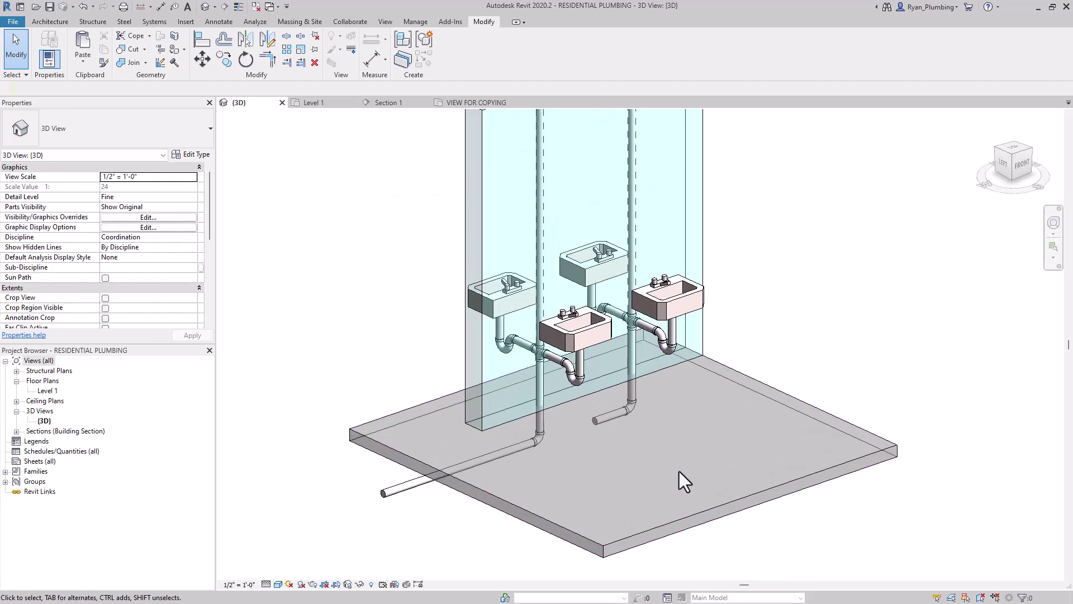
{"action": "scroll", "coordinate": [582, 447], "scroll_direction": "up", "scroll_amount": 3}
{"action": "left_click", "coordinate": [510, 445]}
{"action": "key", "text": "Delete"}
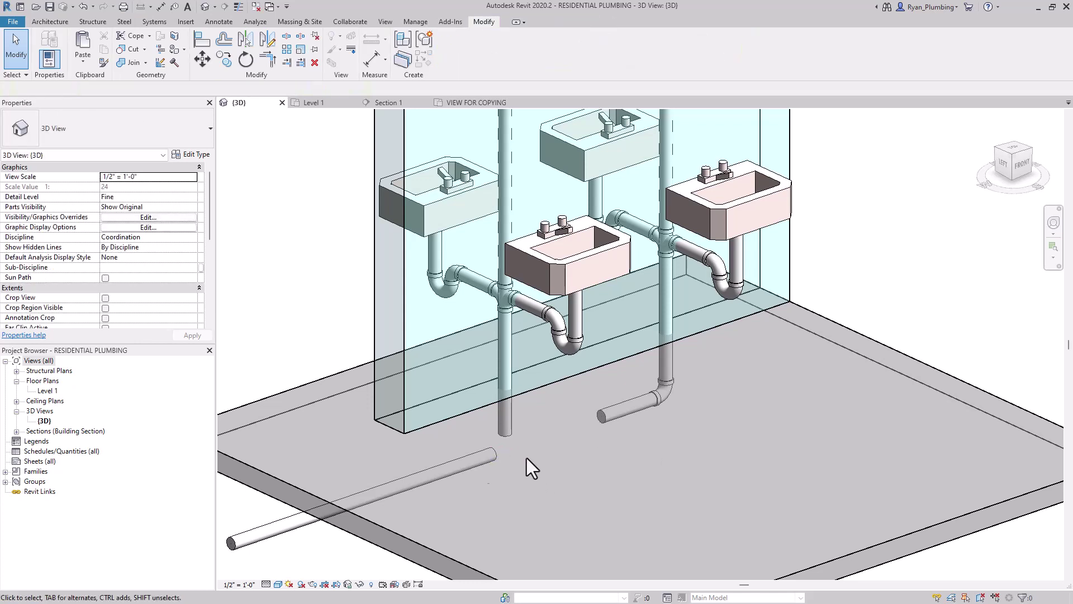
{"action": "left_click", "coordinate": [486, 460]}
{"action": "left_click_drag", "start_coordinate": [491, 455], "coordinate": [615, 421]}
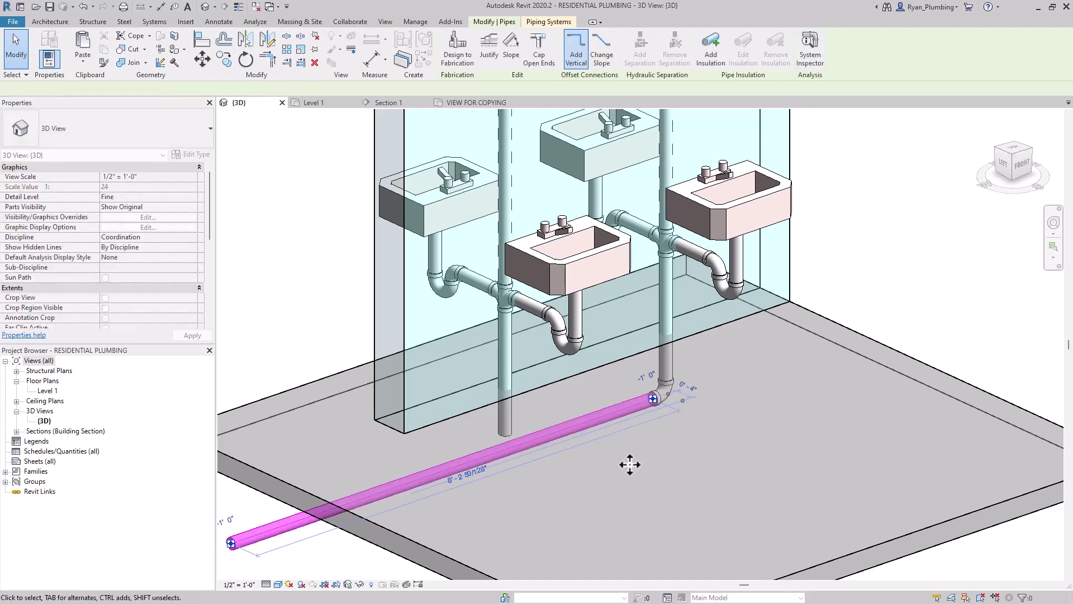
{"action": "key", "text": "Escape"}
- Extend the first stack's lower end down to the under-floor drain pipe so the two join
{"action": "left_click", "coordinate": [506, 435]}
{"action": "left_click_drag", "start_coordinate": [506, 434], "coordinate": [622, 491]}
{"action": "key", "text": "Escape"}
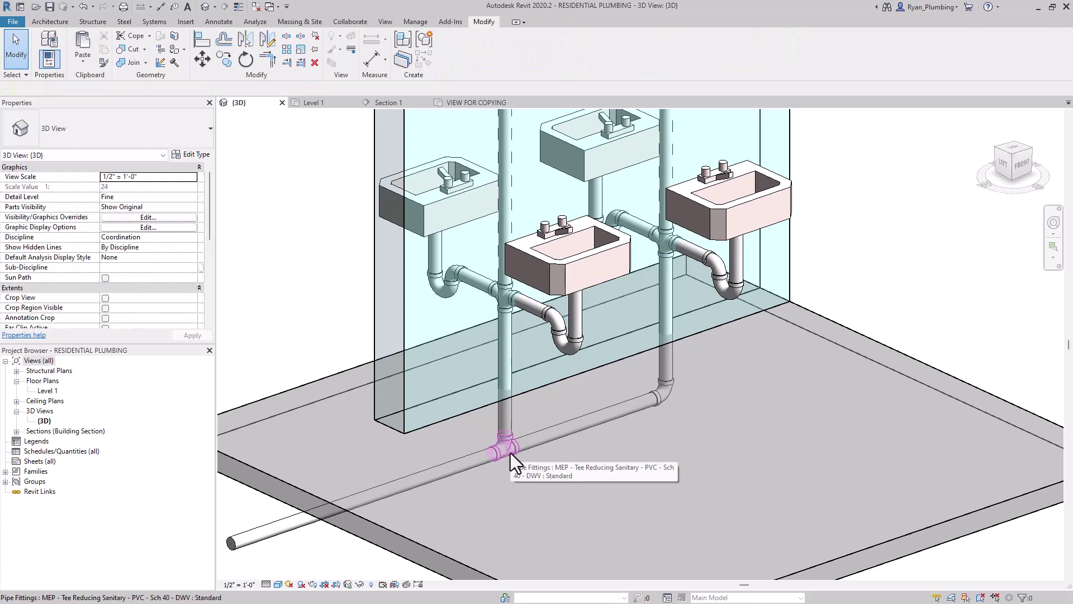
- Change the sanitary tee under the first stack to the Standard MEP - Wye Combination with 8th Bend - PVC - Sch 40 - DWV
{"action": "left_click", "coordinate": [514, 453]}
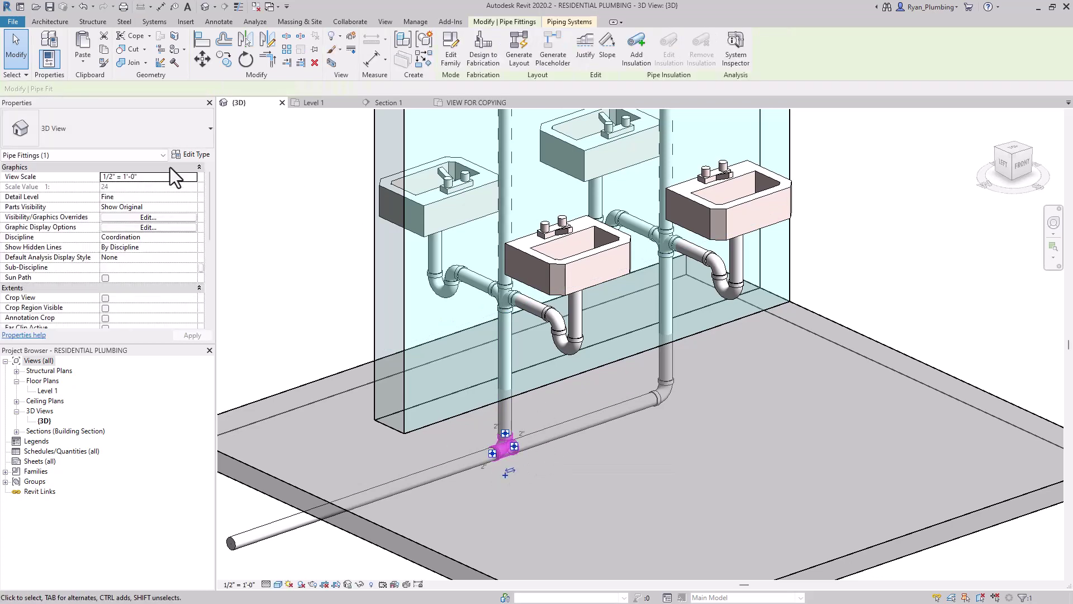
{"action": "left_click", "coordinate": [152, 128]}
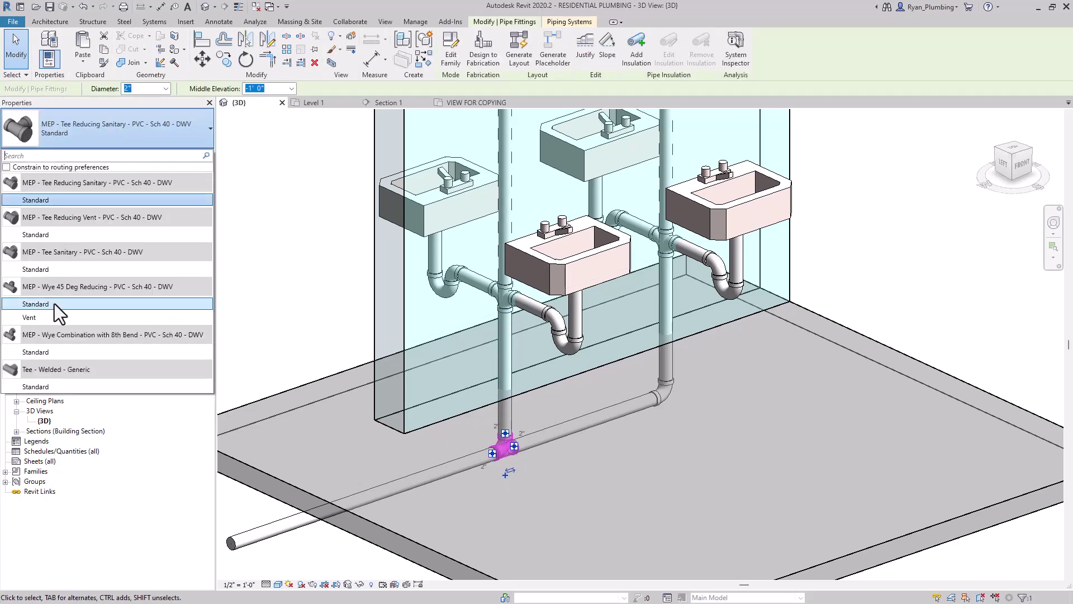
{"action": "left_click", "coordinate": [147, 353]}
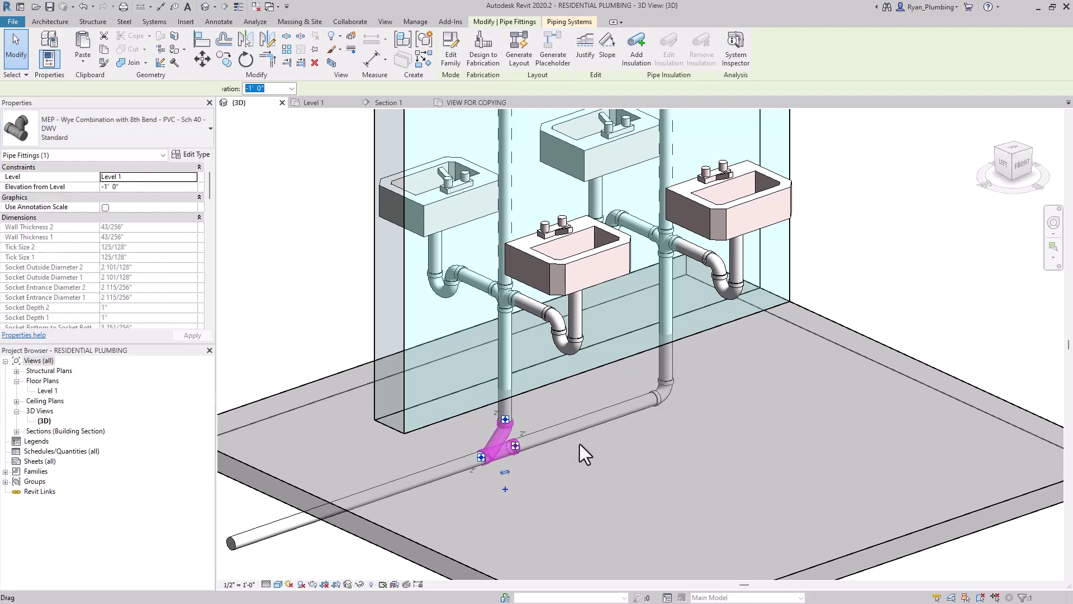
{"action": "left_click", "coordinate": [897, 315]}
- Delete the overlapping vent piping at the top of the second stack, keeping the long overhead vent pipe
{"action": "scroll", "coordinate": [594, 476], "scroll_direction": "down", "scroll_amount": 4}
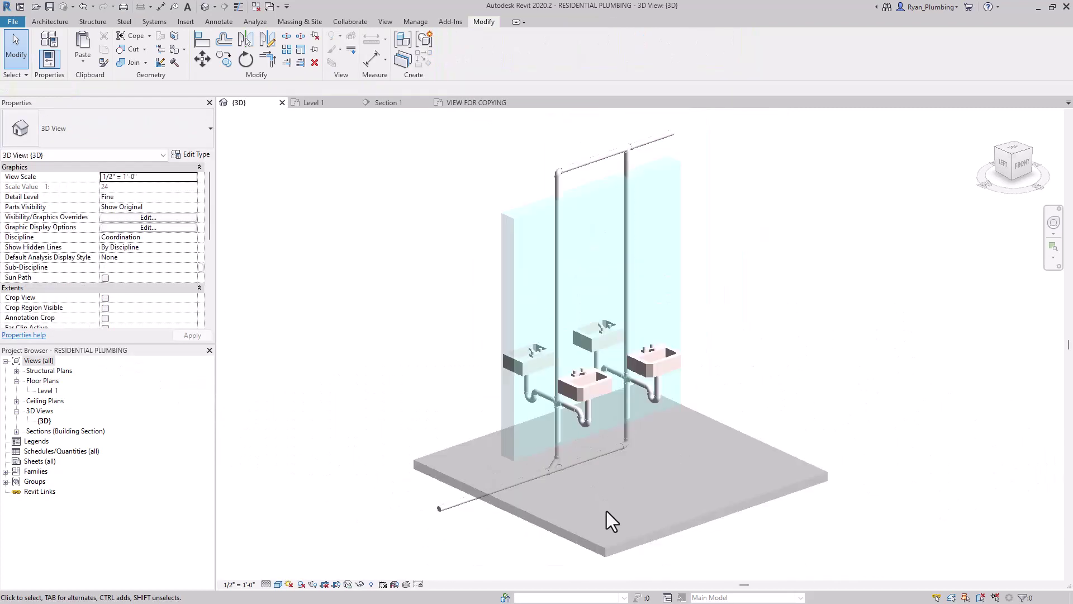
{"action": "scroll", "coordinate": [636, 149], "scroll_direction": "down", "scroll_amount": 2}
{"action": "scroll", "coordinate": [547, 280], "scroll_direction": "up", "scroll_amount": 3}
{"action": "scroll", "coordinate": [551, 228], "scroll_direction": "down", "scroll_amount": 1}
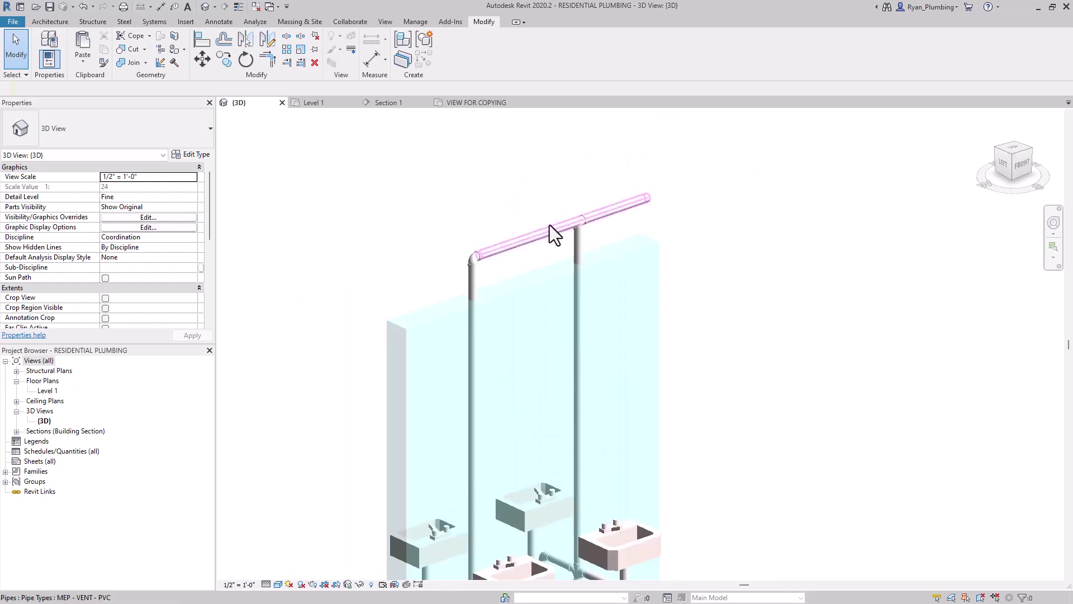
{"action": "left_click_drag", "start_coordinate": [546, 161], "coordinate": [713, 287]}
{"action": "key", "text": "Delete"}
- Extend the second stack's upper end to the overhead vent pipe so the two join
{"action": "scroll", "coordinate": [615, 247], "scroll_direction": "up", "scroll_amount": 2}
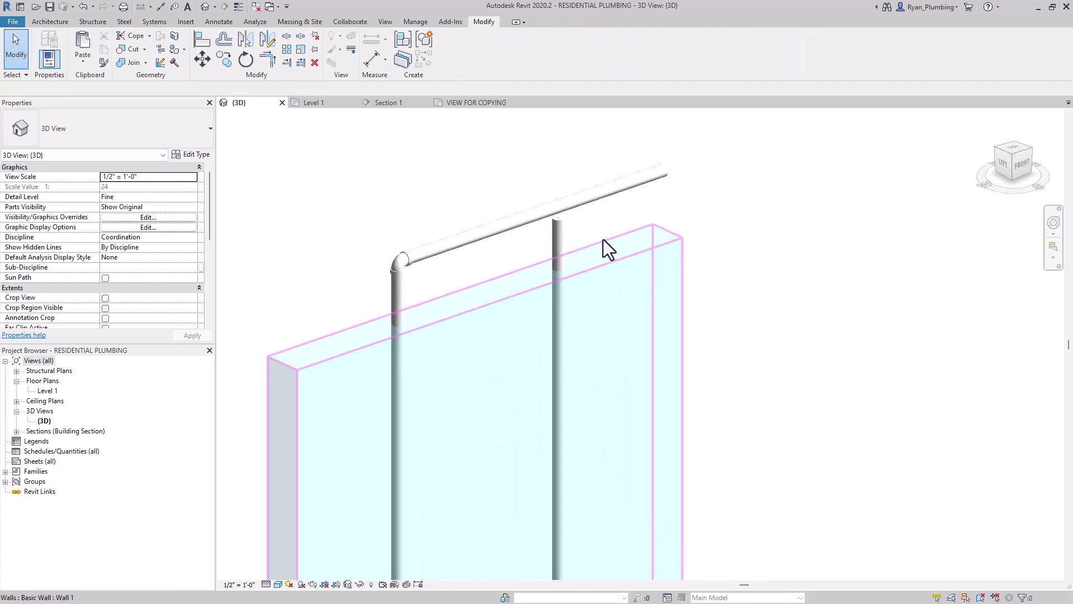
{"action": "left_click", "coordinate": [285, 63]}
{"action": "left_click", "coordinate": [601, 190]}
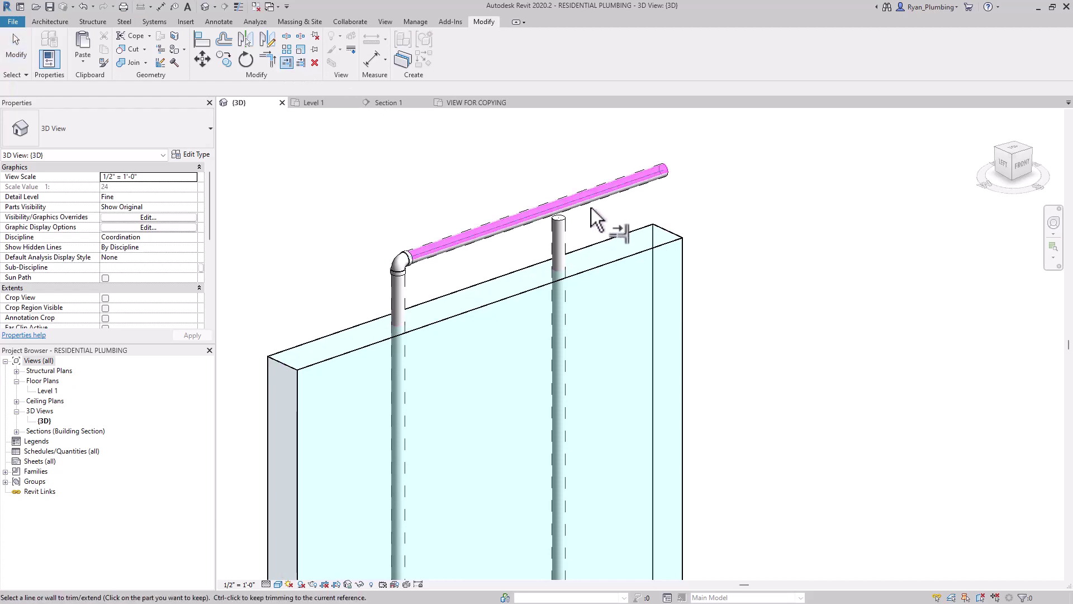
{"action": "left_click", "coordinate": [564, 230]}
{"action": "scroll", "coordinate": [769, 389], "scroll_direction": "down", "scroll_amount": 3}
{"action": "middle_click_drag", "start_coordinate": [794, 431], "coordinate": [759, 374]}
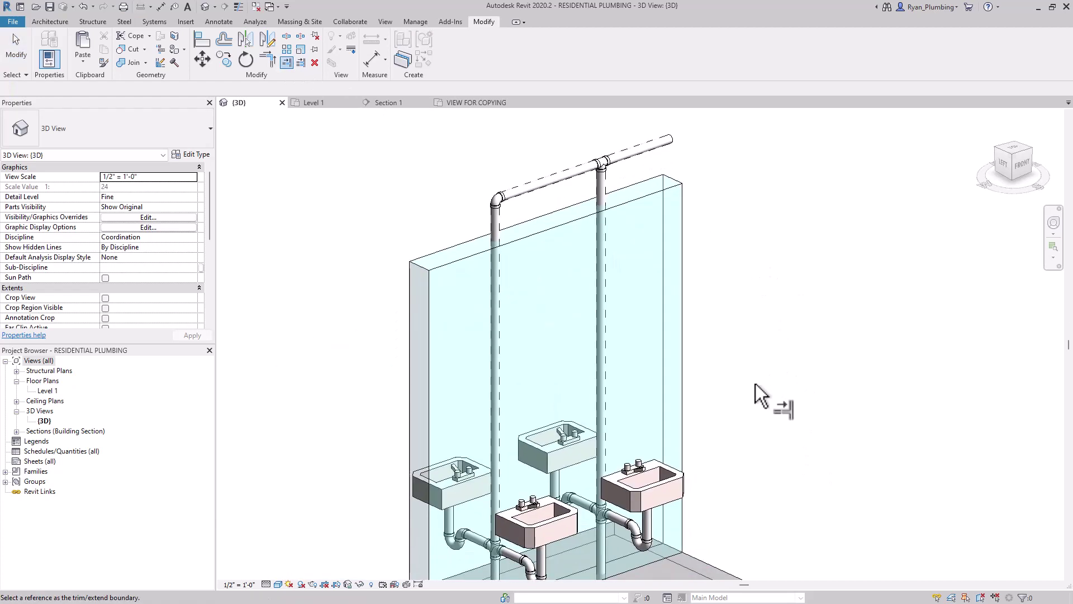
{"action": "scroll", "coordinate": [769, 405], "scroll_direction": "down", "scroll_amount": 2}
{"action": "middle_click_drag", "start_coordinate": [777, 435], "coordinate": [739, 384]}
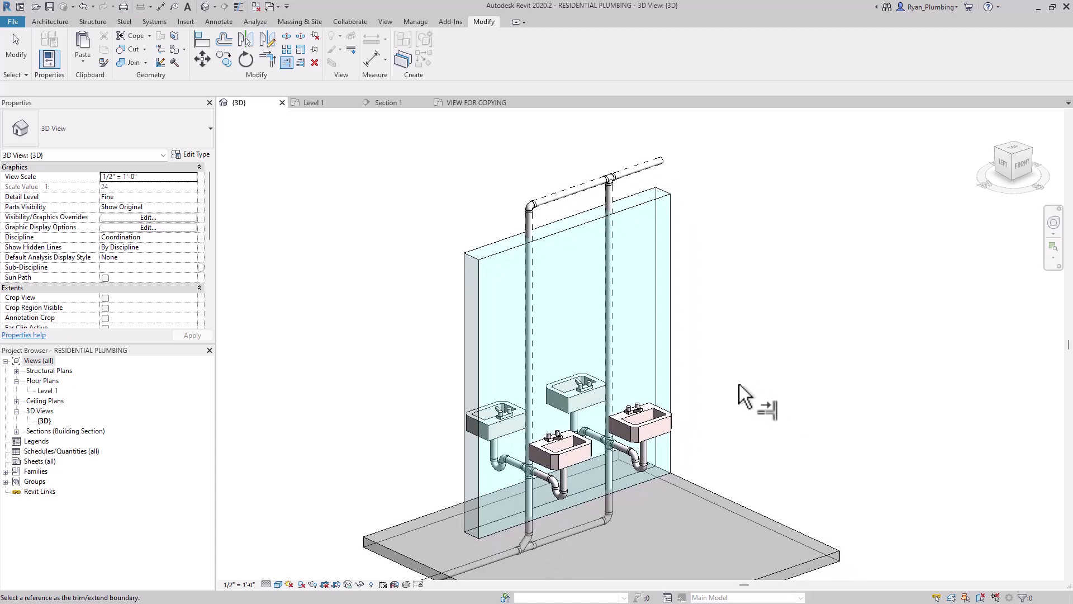
{"action": "key", "text": "Escape"}
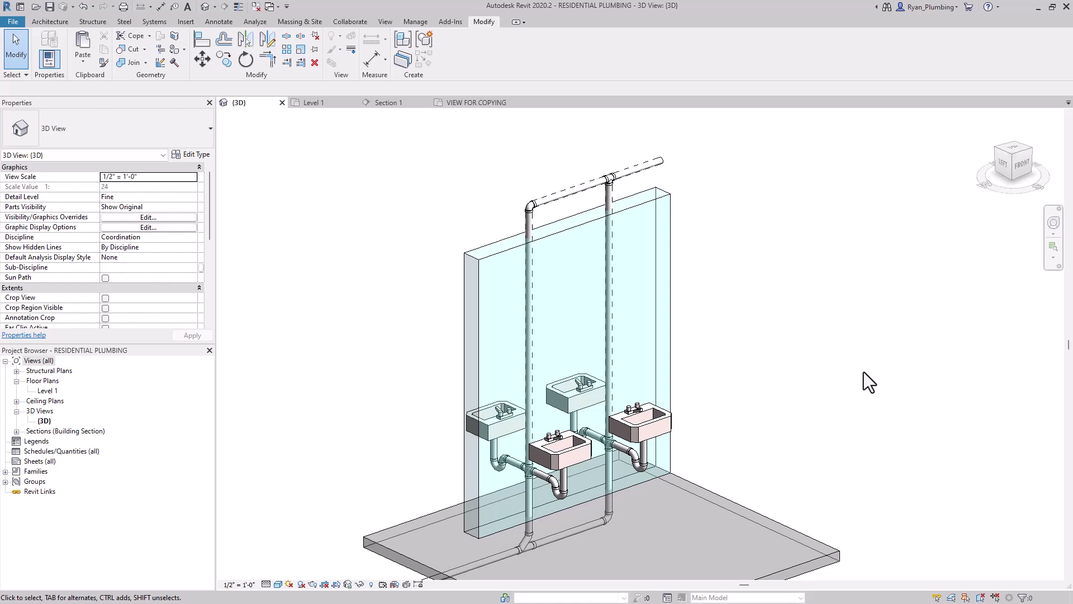
- Set the middle elevation of the overhead vent pipe to 5 feet
{"action": "middle_click_drag", "start_coordinate": [775, 396], "coordinate": [788, 390]}
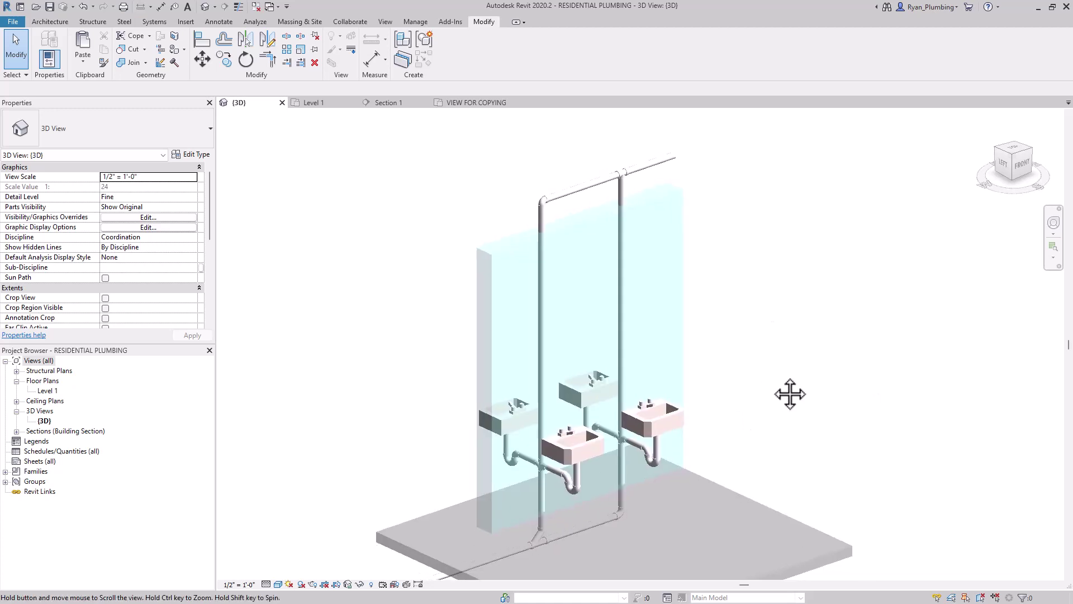
{"action": "left_click", "coordinate": [651, 164]}
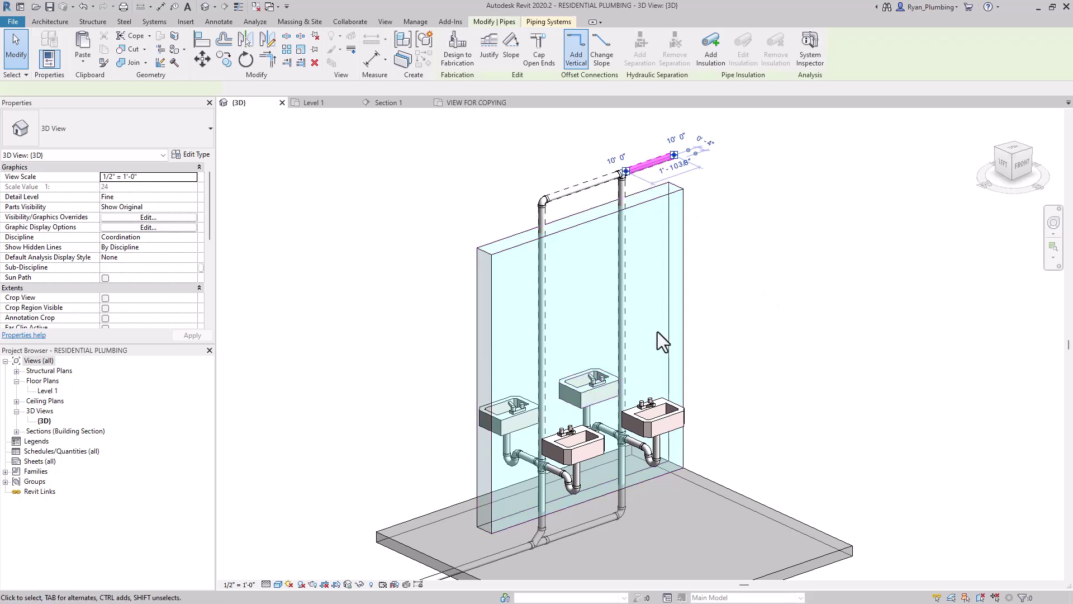
{"action": "left_click", "coordinate": [242, 88]}
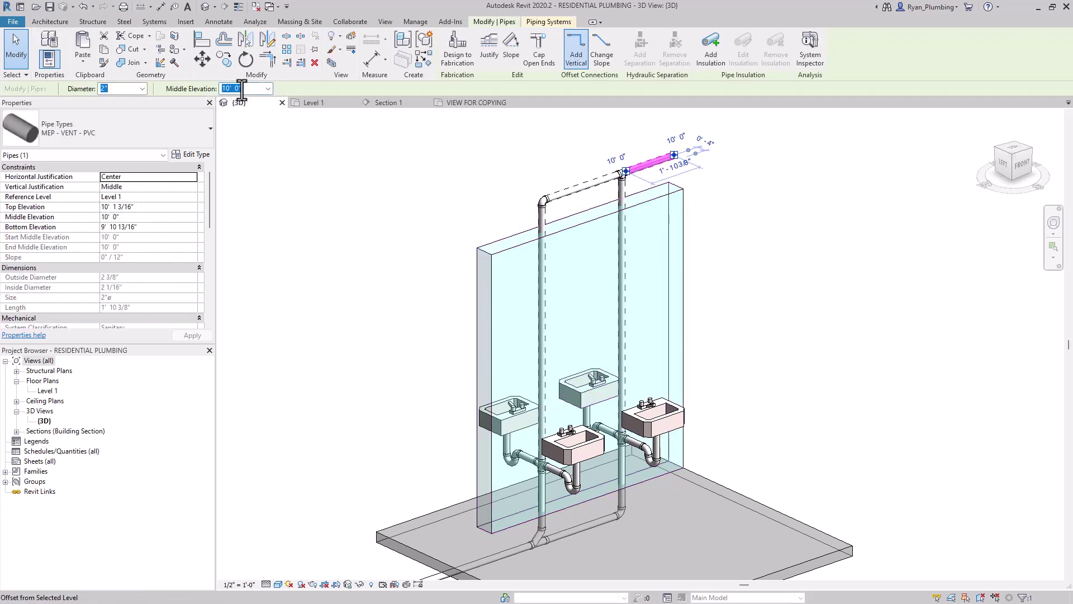
{"action": "type", "text": "5"}
{"action": "key", "text": "Return"}
{"action": "left_click", "coordinate": [800, 447]}
{"action": "middle_click_drag", "start_coordinate": [818, 342], "coordinate": [775, 302]}
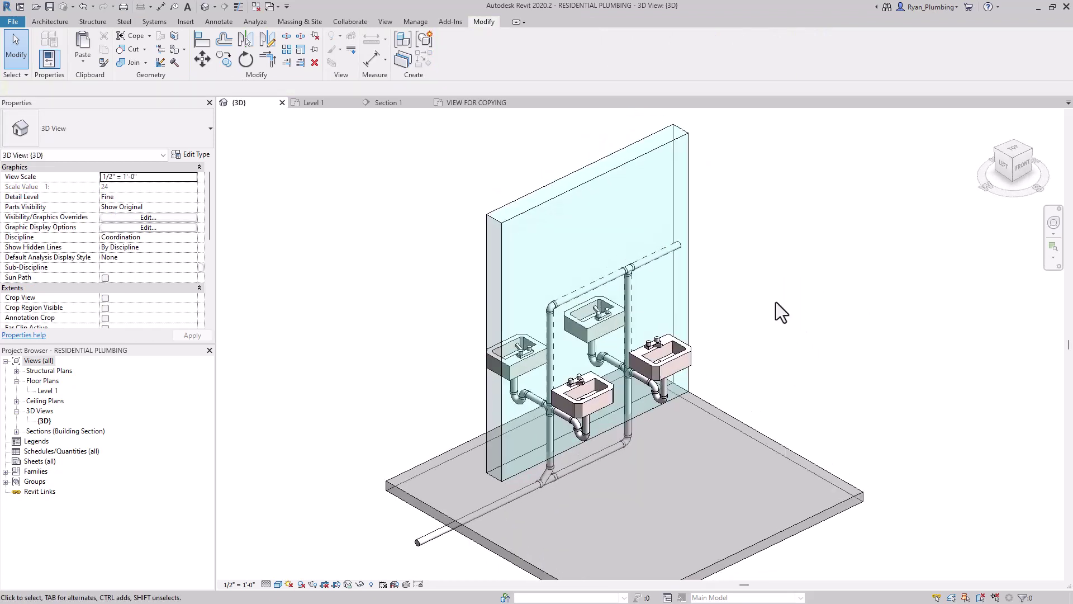
- Look over the fixture warehouse's VIEW FOR COPYING, then examine the assembled sink piping in the project's 3D view
{"action": "left_click", "coordinate": [479, 103]}
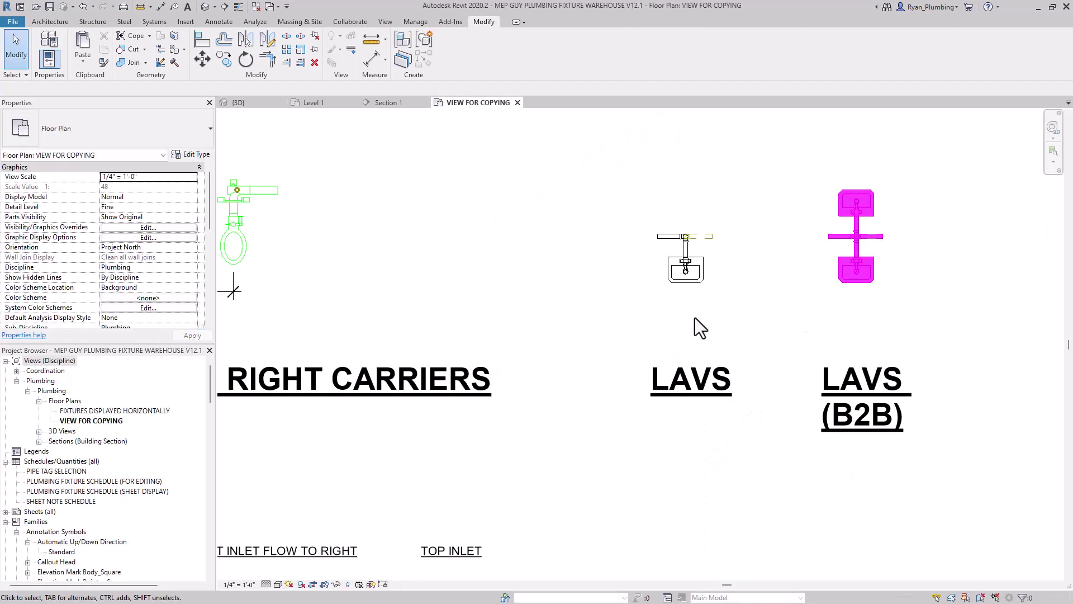
{"action": "scroll", "coordinate": [688, 330], "scroll_direction": "down", "scroll_amount": 8}
{"action": "scroll", "coordinate": [878, 324], "scroll_direction": "down", "scroll_amount": 3}
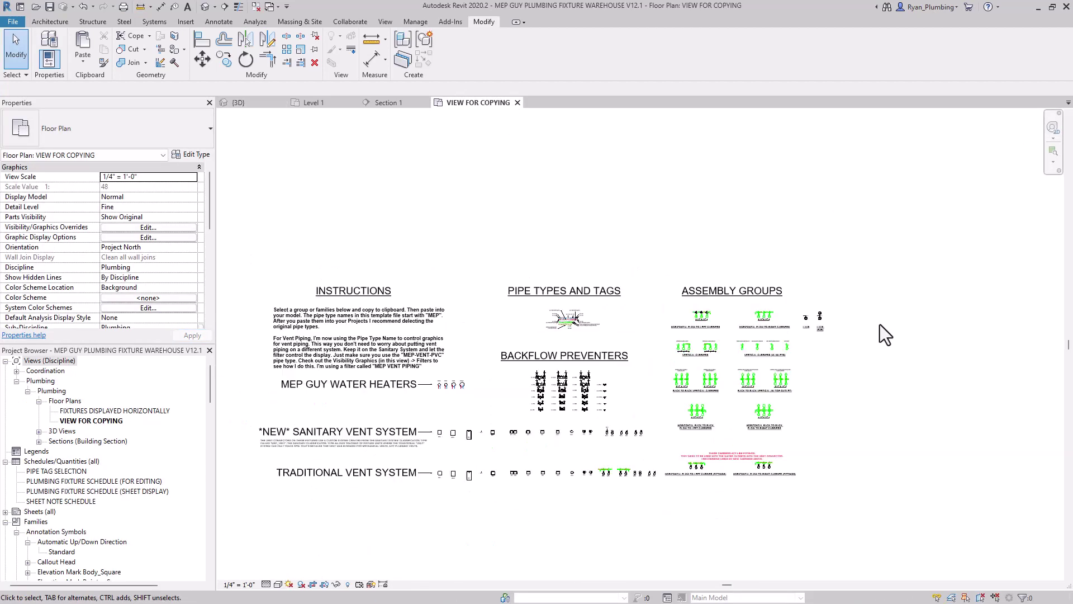
{"action": "middle_click_drag", "start_coordinate": [698, 441], "coordinate": [747, 407]}
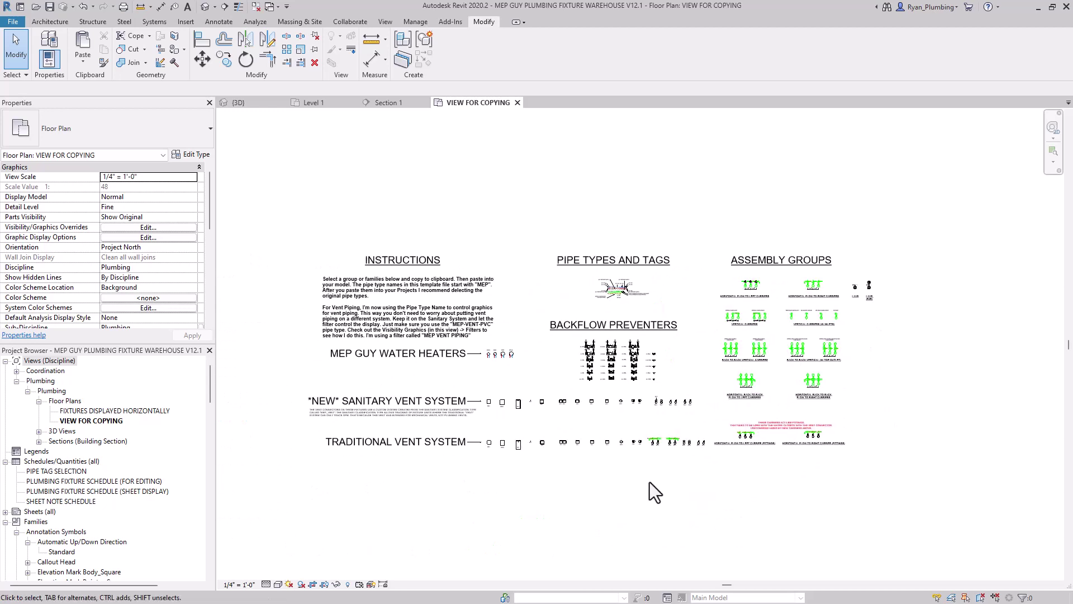
{"action": "scroll", "coordinate": [528, 444], "scroll_direction": "up", "scroll_amount": 1}
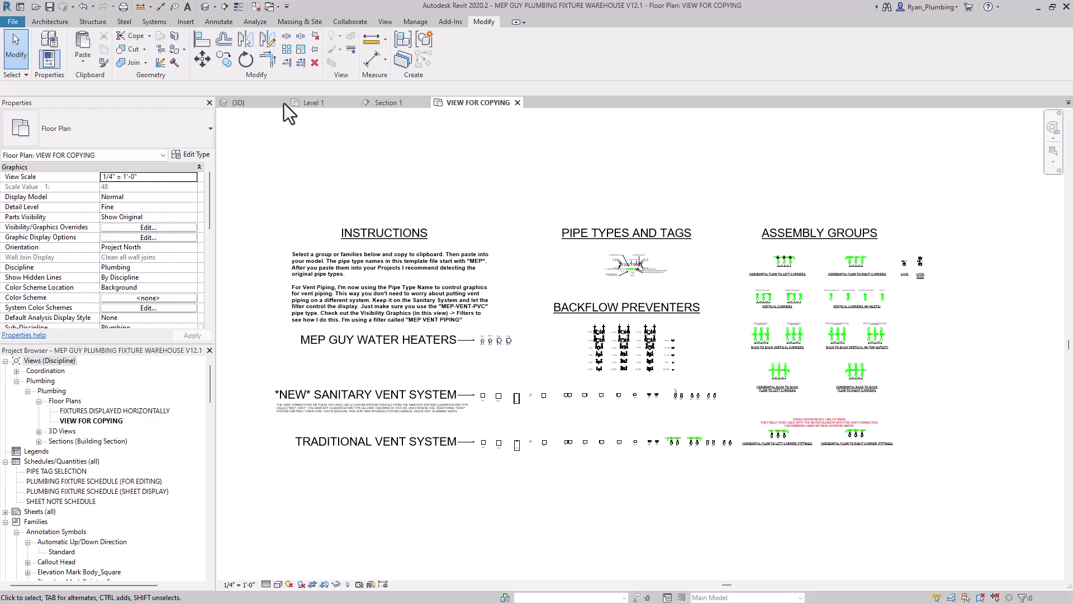
{"action": "left_click", "coordinate": [263, 103]}
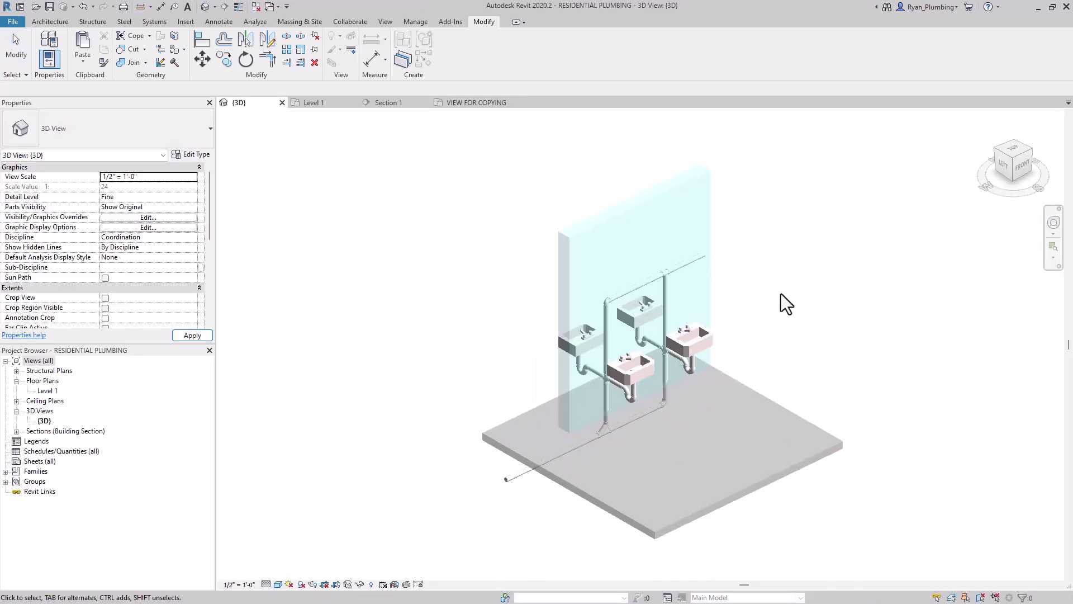
{"action": "middle_click_drag", "start_coordinate": [918, 445], "coordinate": [912, 400], "text": "shift"}
{"action": "middle_click_drag", "start_coordinate": [811, 364], "coordinate": [846, 216], "text": "shift"}
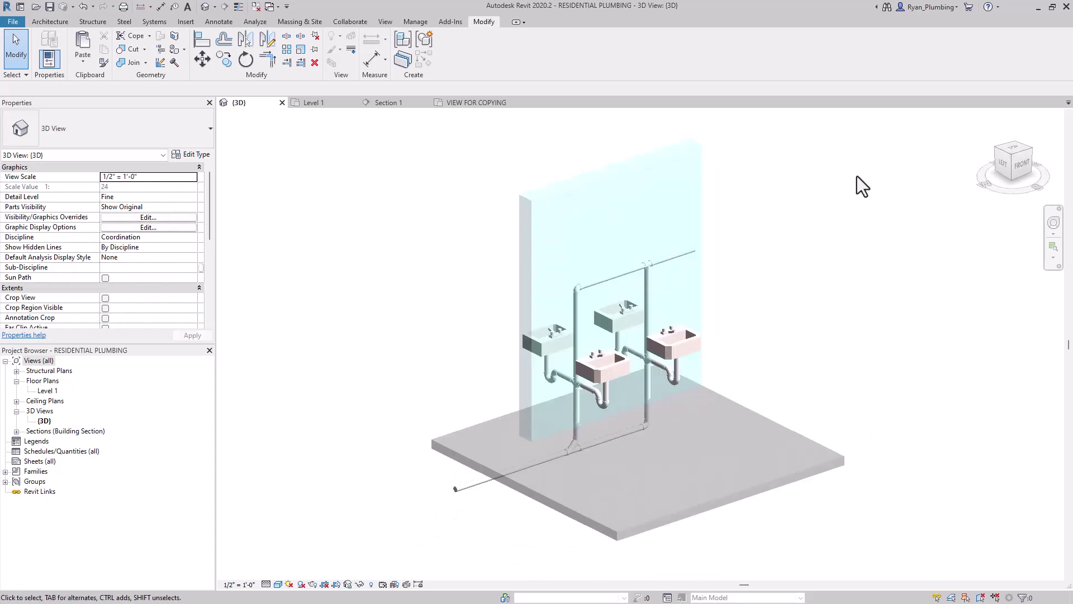